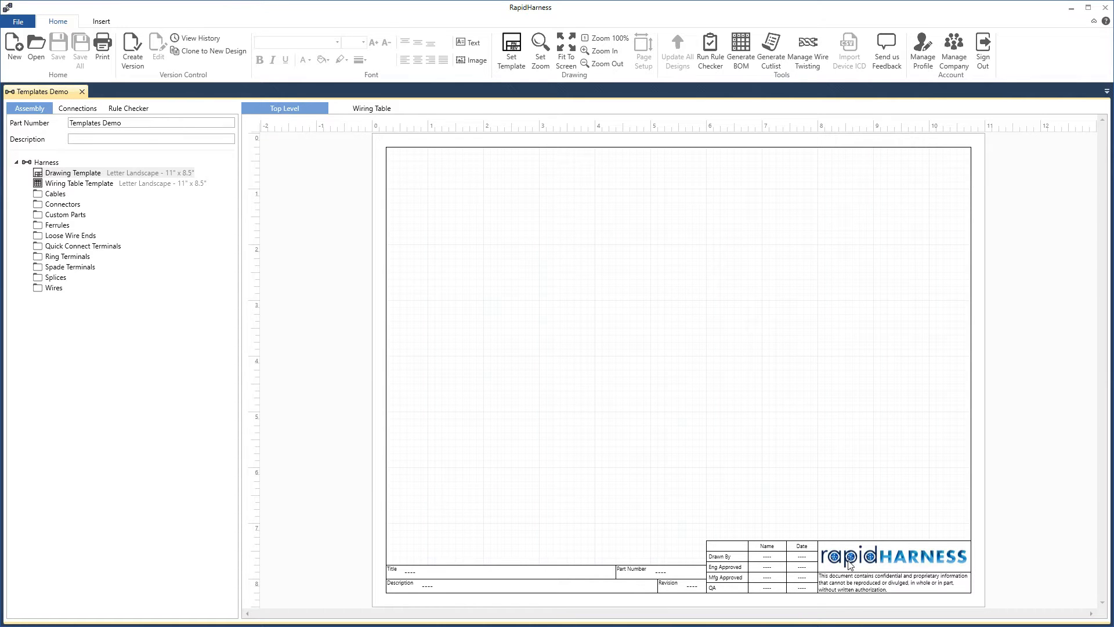
# Review the harness's wiring table page and the available new design types, and return to the top-level drawing
pyautogui.click(409, 572)
pyautogui.click(350, 109)
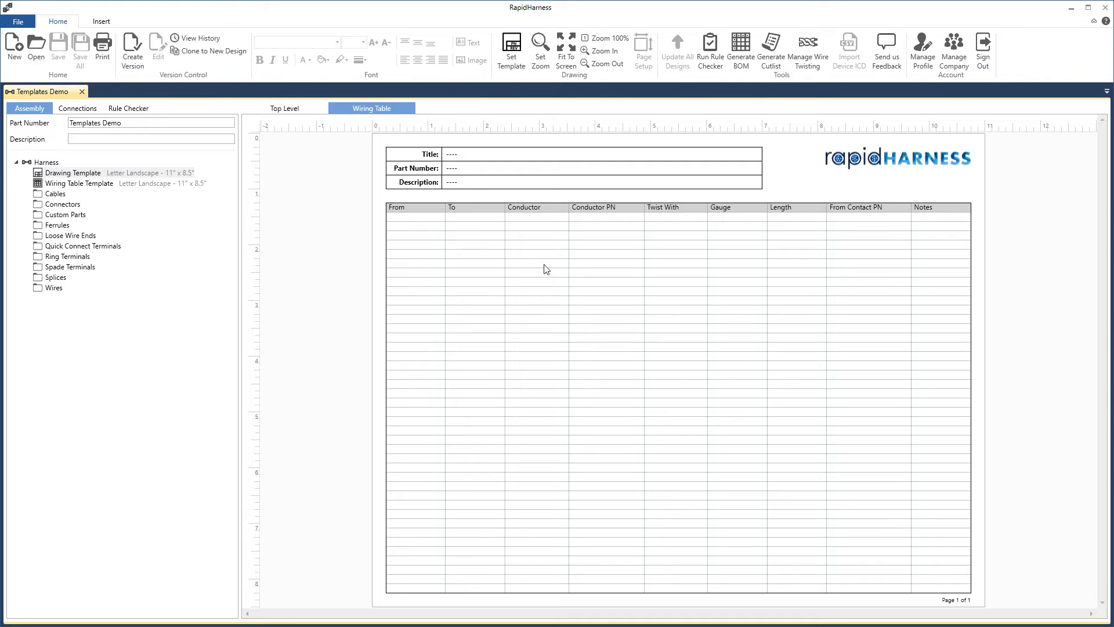
pyautogui.click(17, 21)
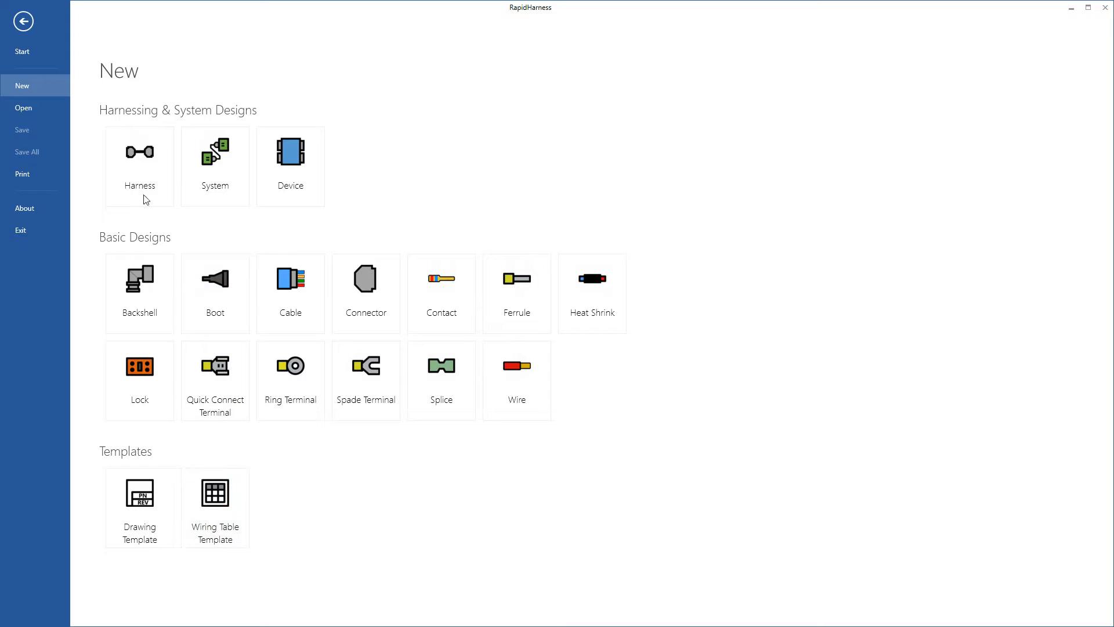
pyautogui.click(24, 22)
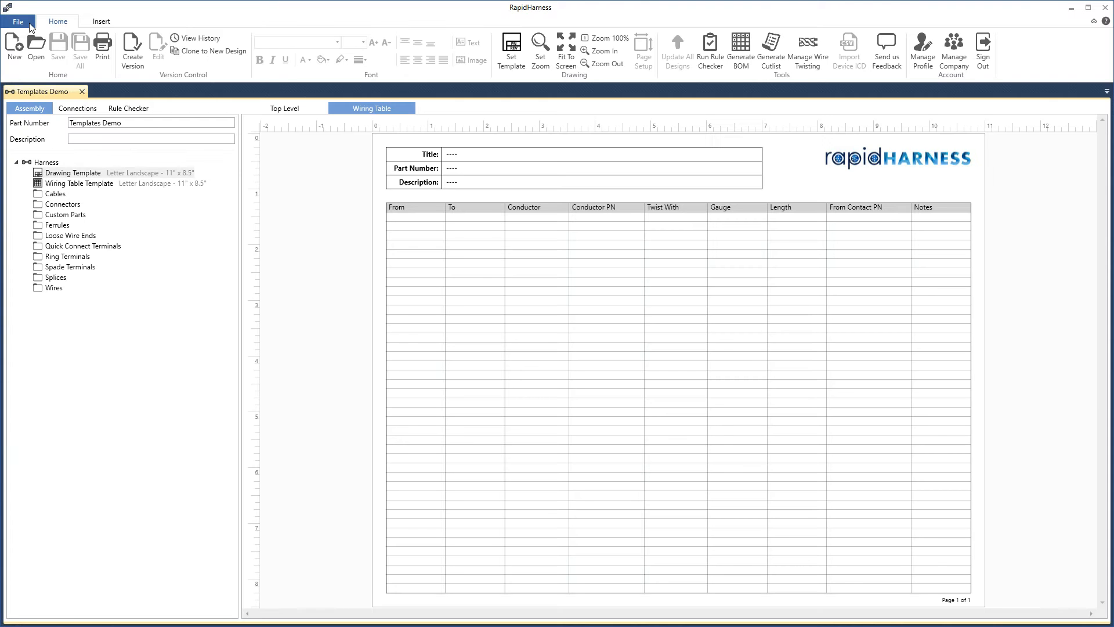
pyautogui.click(270, 110)
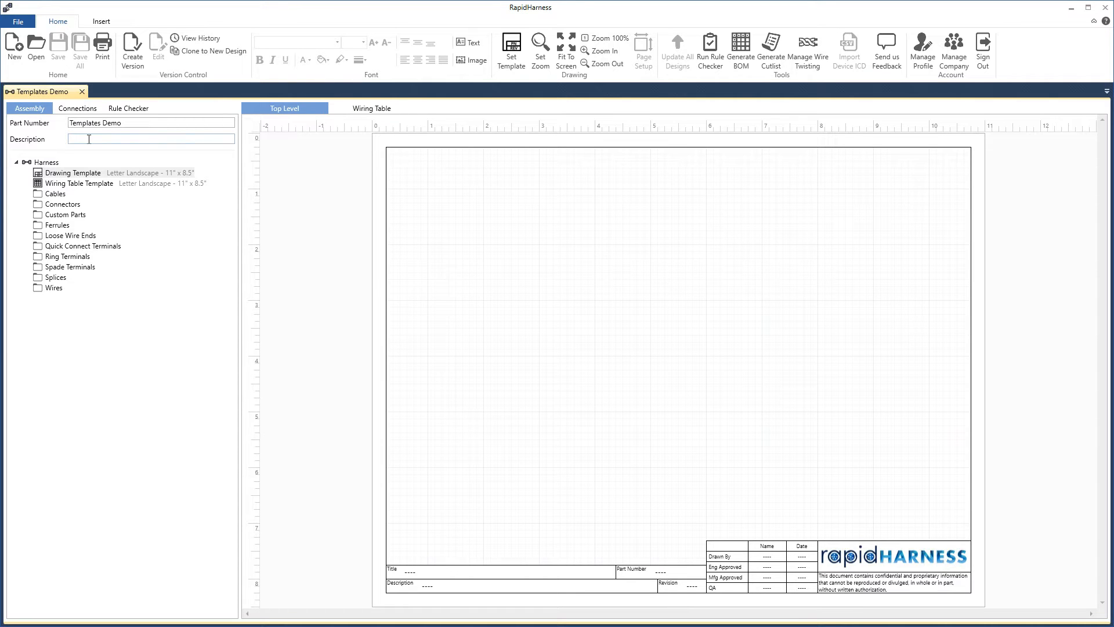
# View the design of the harness's drawing template and clone it to a new design
pyautogui.click(50, 176)
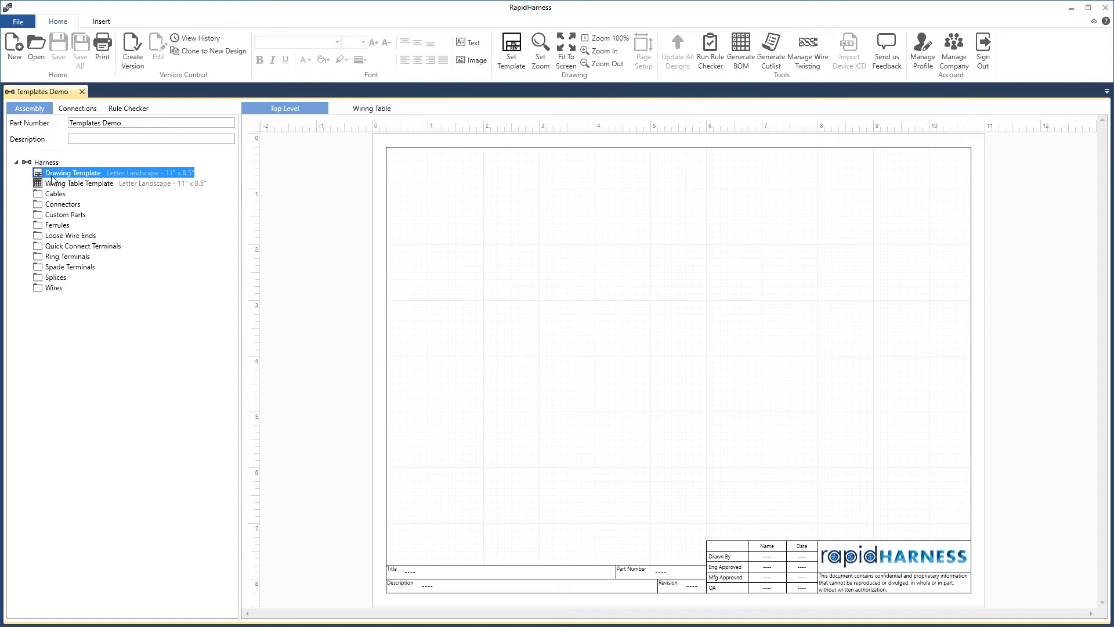
pyautogui.rightClick(52, 179)
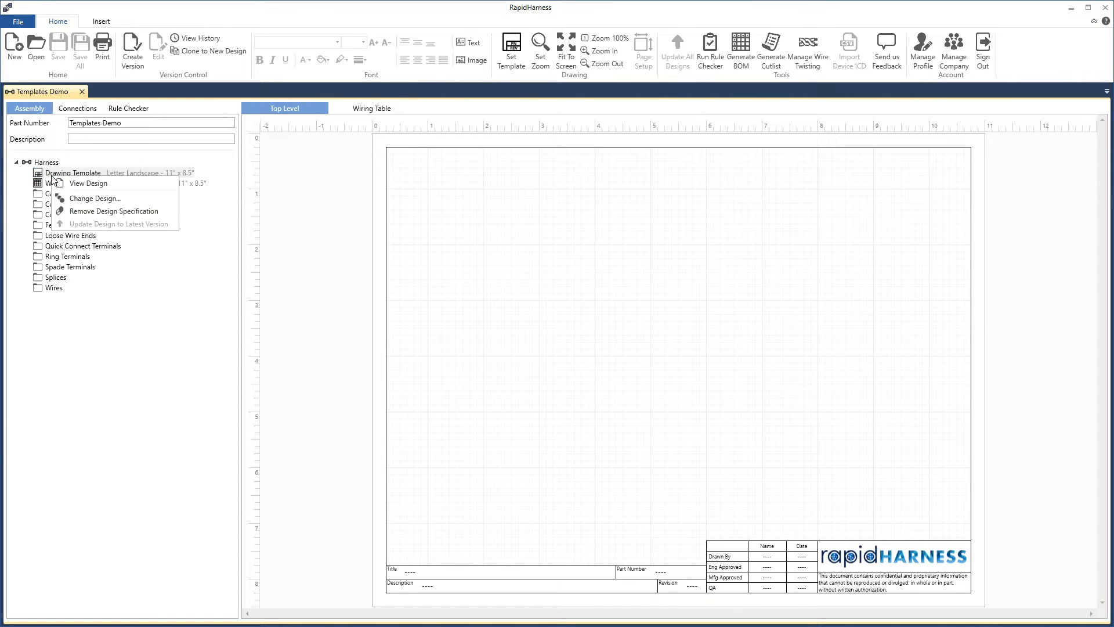
pyautogui.click(89, 183)
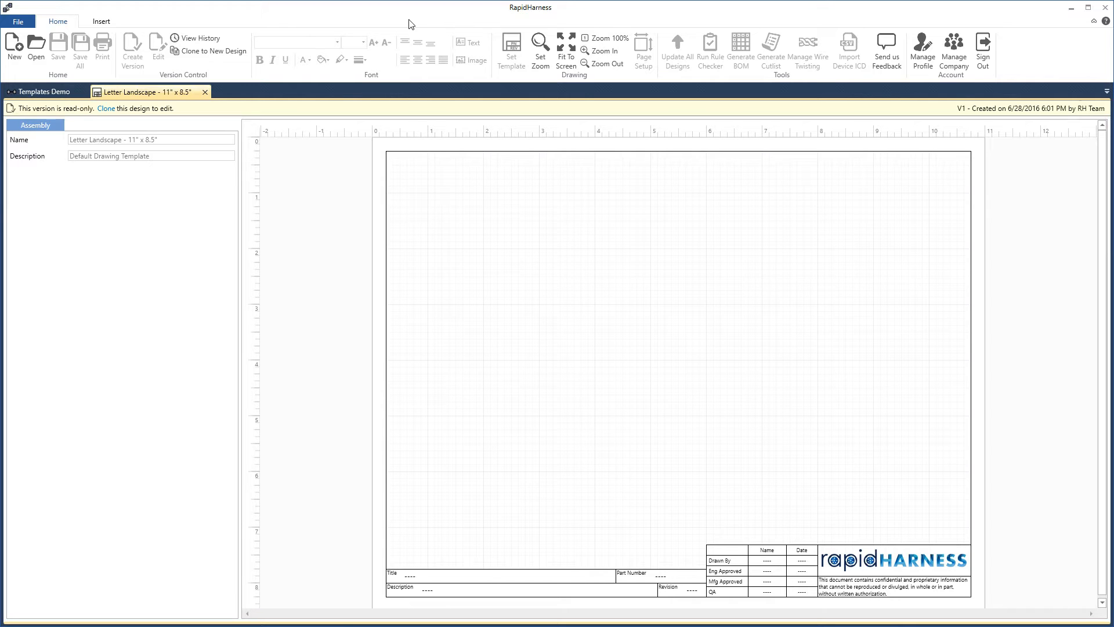
pyautogui.click(231, 52)
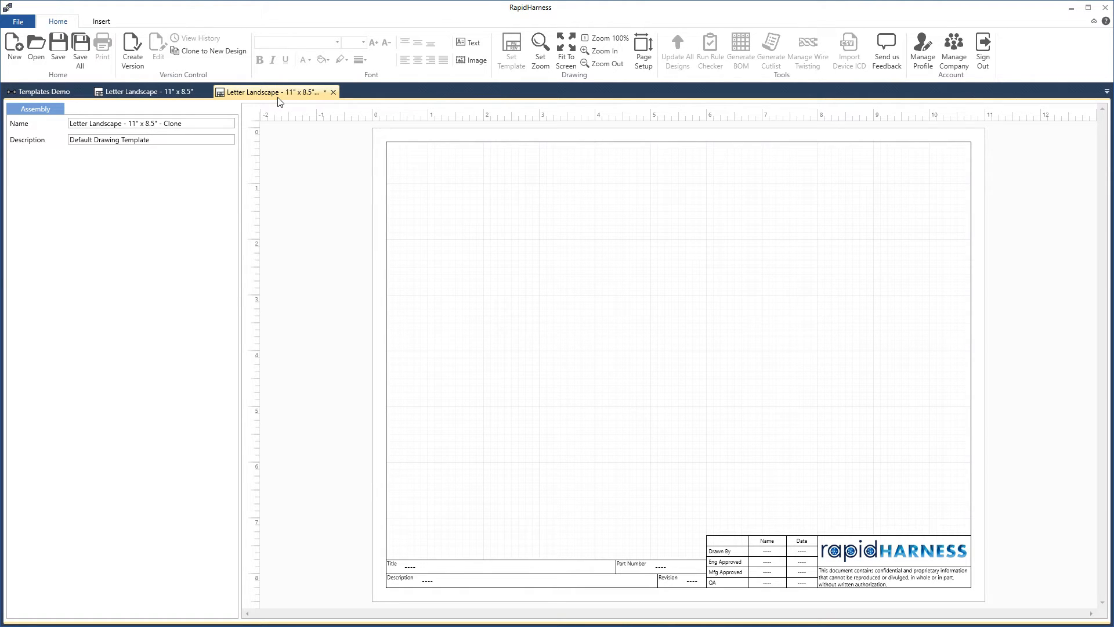
# Rename the cloned template as HL Letter Landscape - 11" x 8.5", without the Clone suffix
pyautogui.click(150, 123)
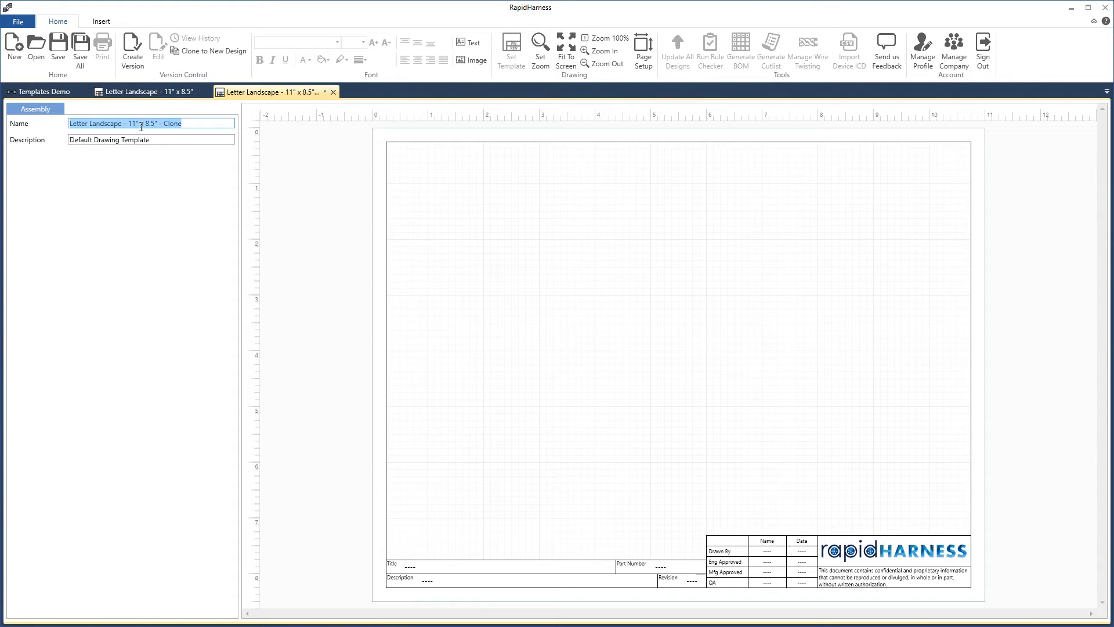
pyautogui.press('Home')
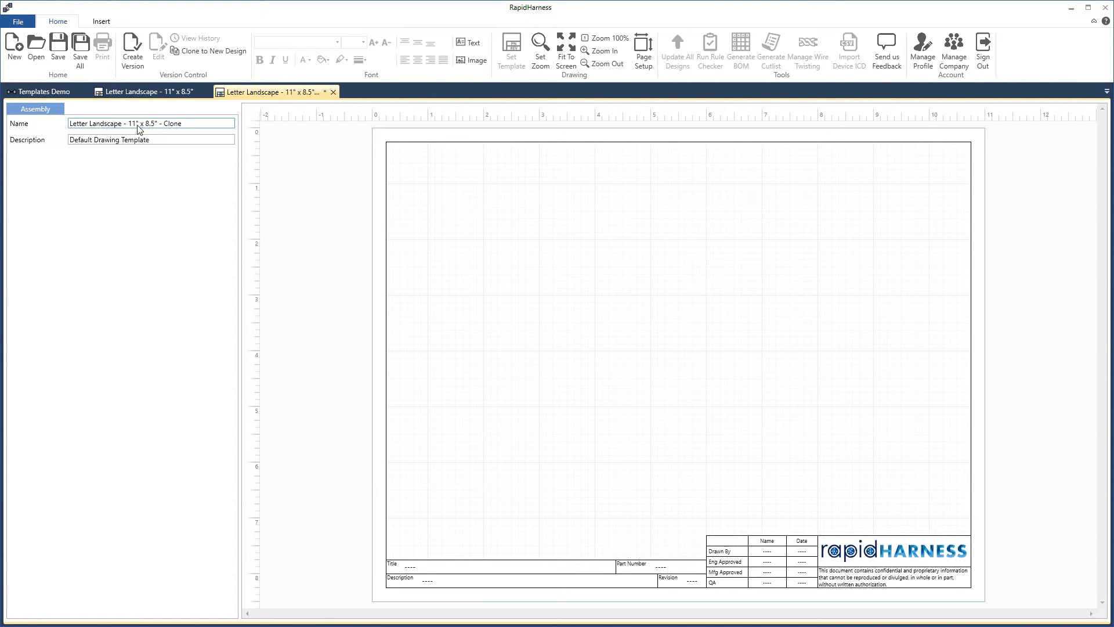
pyautogui.write('HL')
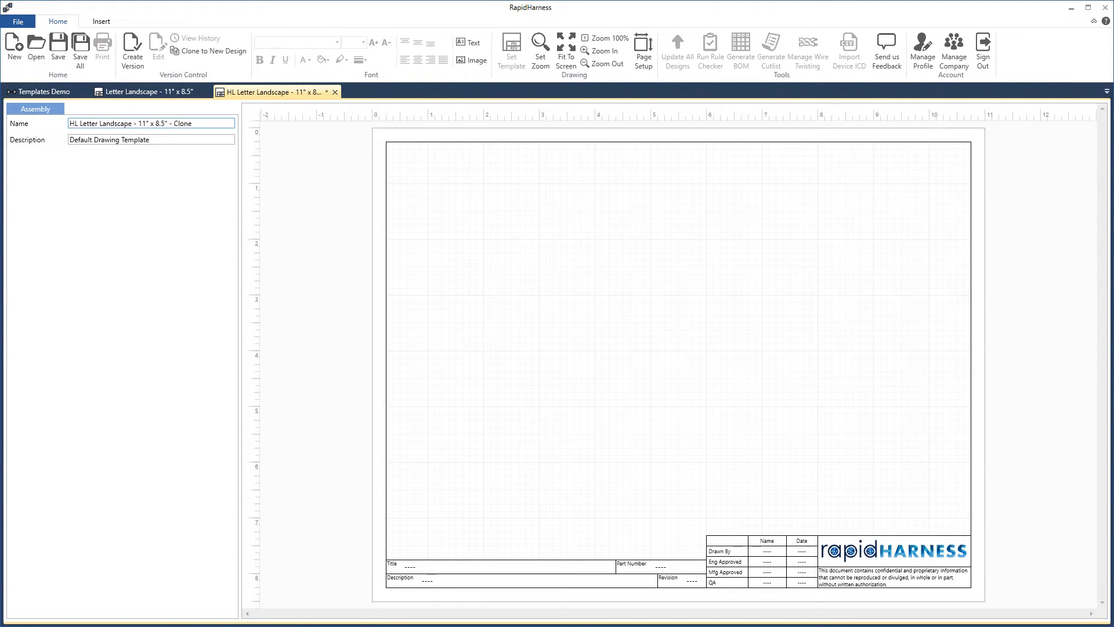
pyautogui.moveTo(168, 123); pyautogui.dragTo(216, 125)
pyautogui.press('BackSpace')
# Delete the rapidHARNESS logo from the title block and insert the image hl-industries-logo.png from the Desktop
pyautogui.click(847, 548)
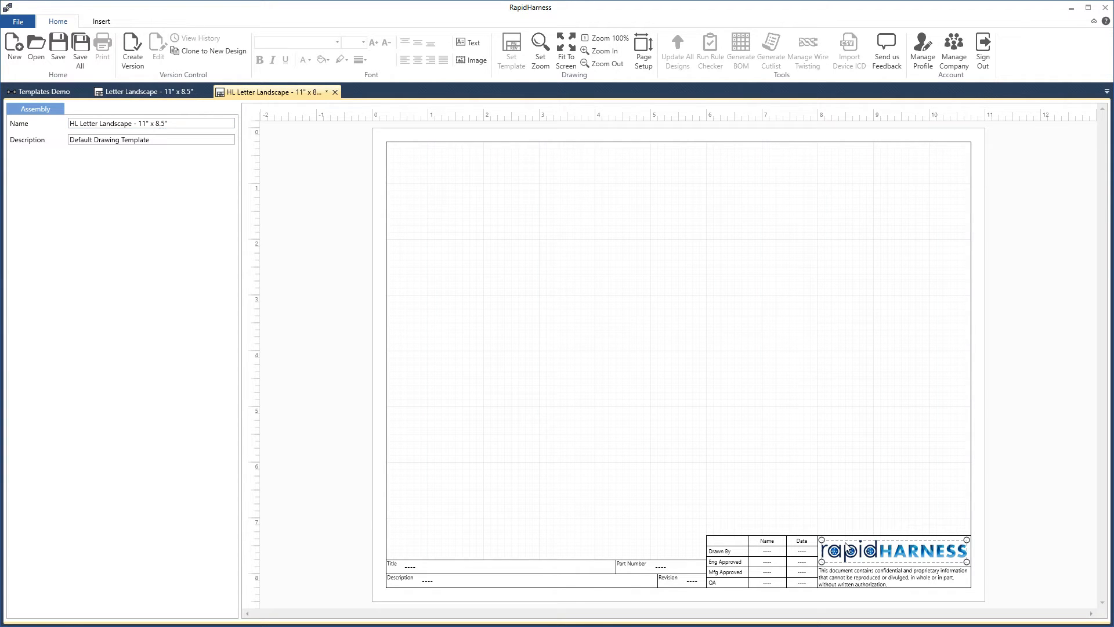
pyautogui.rightClick(847, 548)
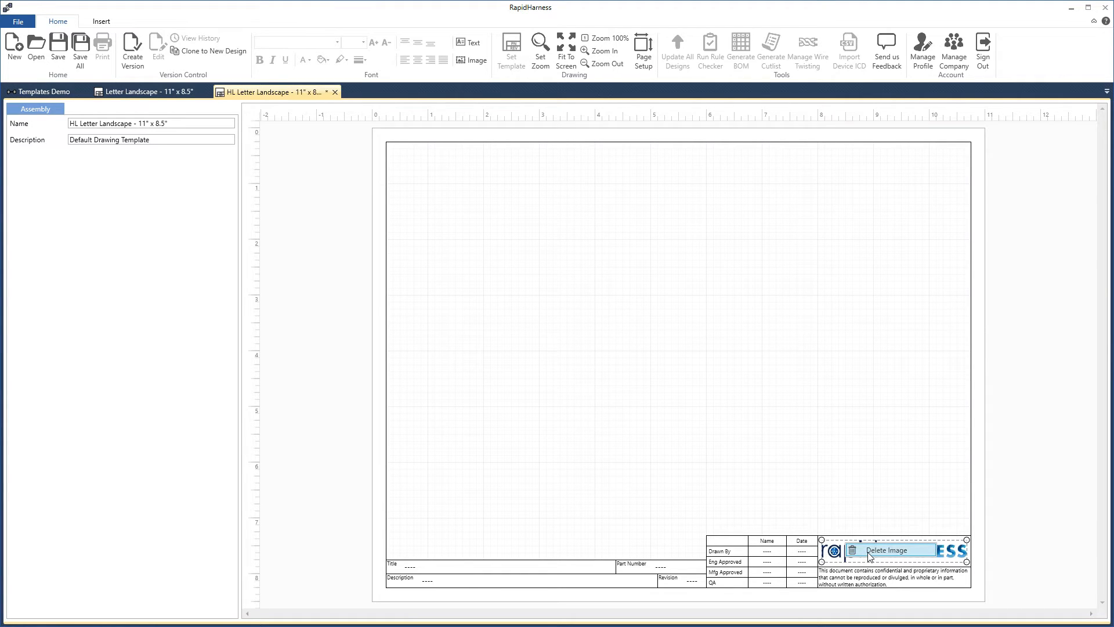
pyautogui.click(870, 555)
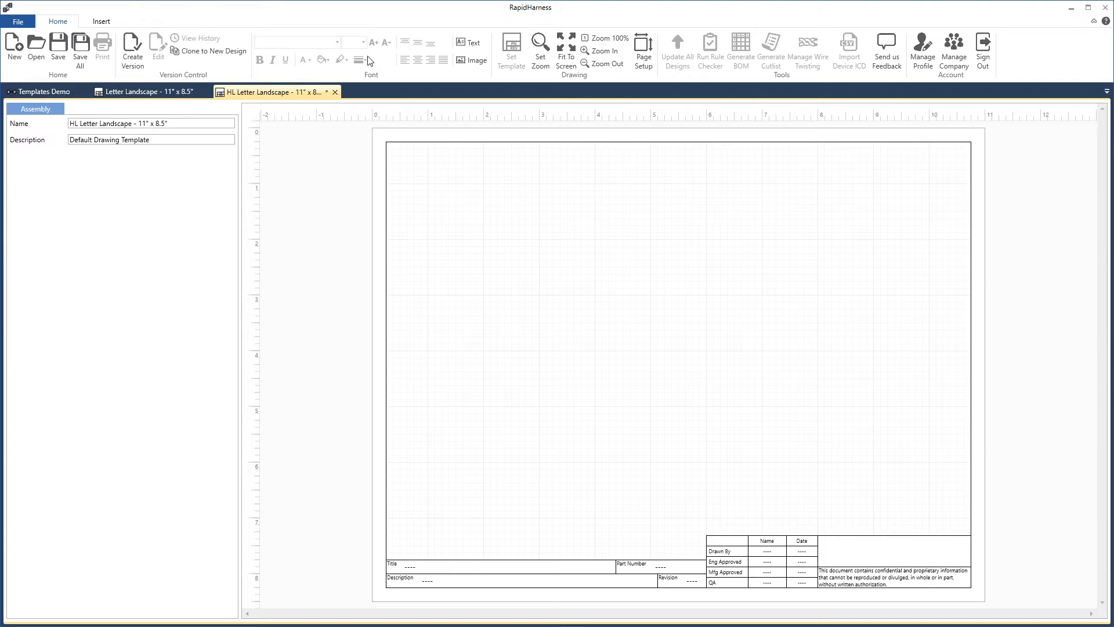
pyautogui.click(464, 61)
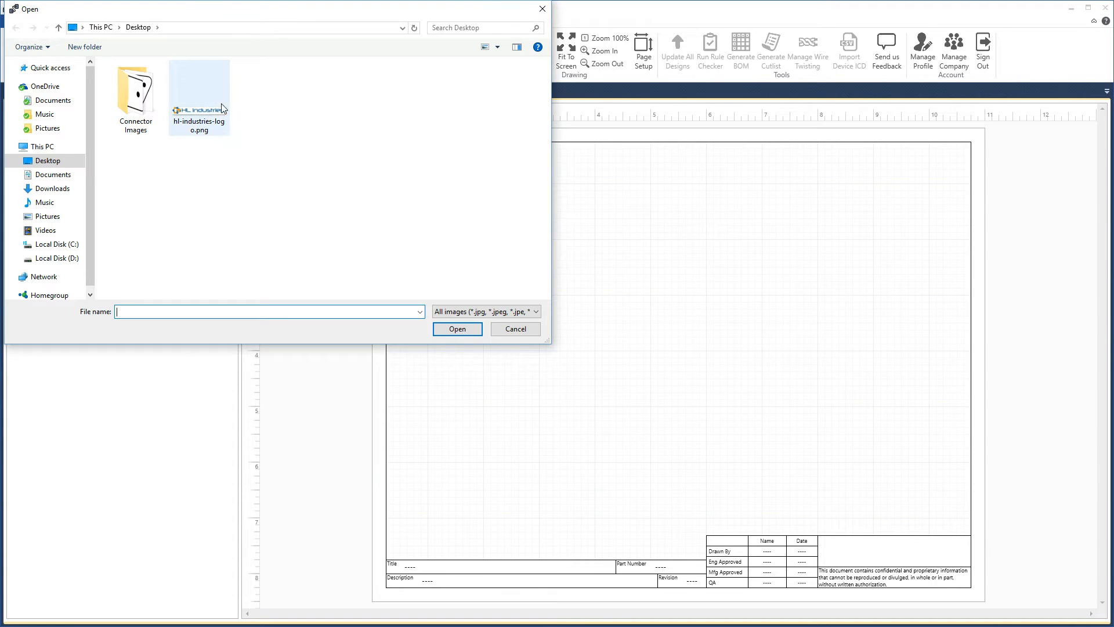
pyautogui.doubleClick(219, 109)
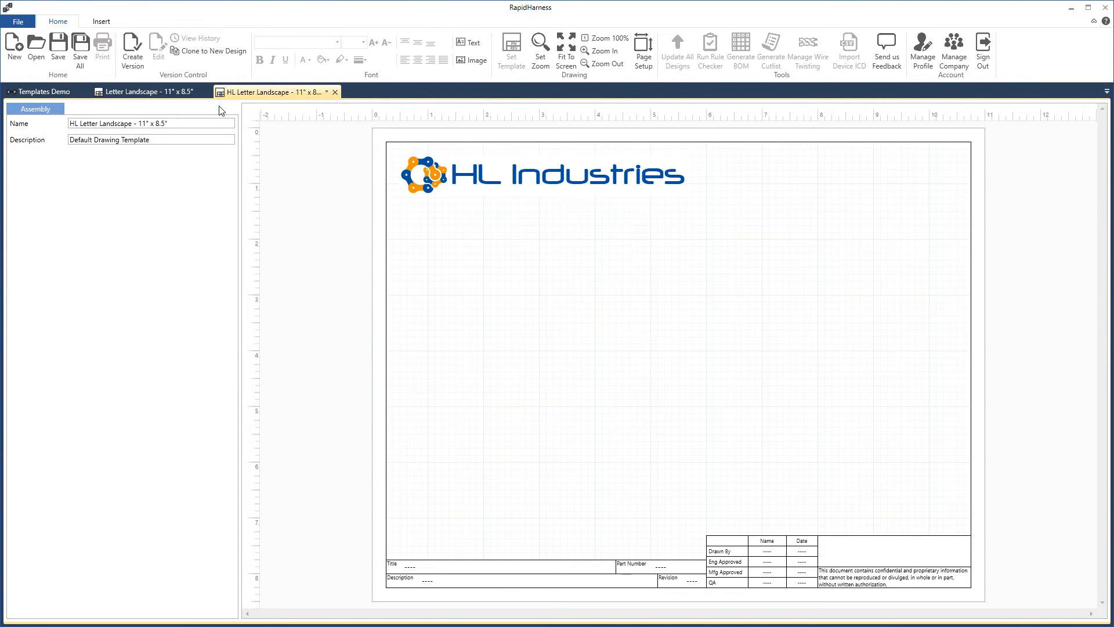
# Move the HL Industries logo to the title block and scale it to about 2.6 in wide to fit the empty logo cell
pyautogui.moveTo(488, 184); pyautogui.dragTo(772, 495)
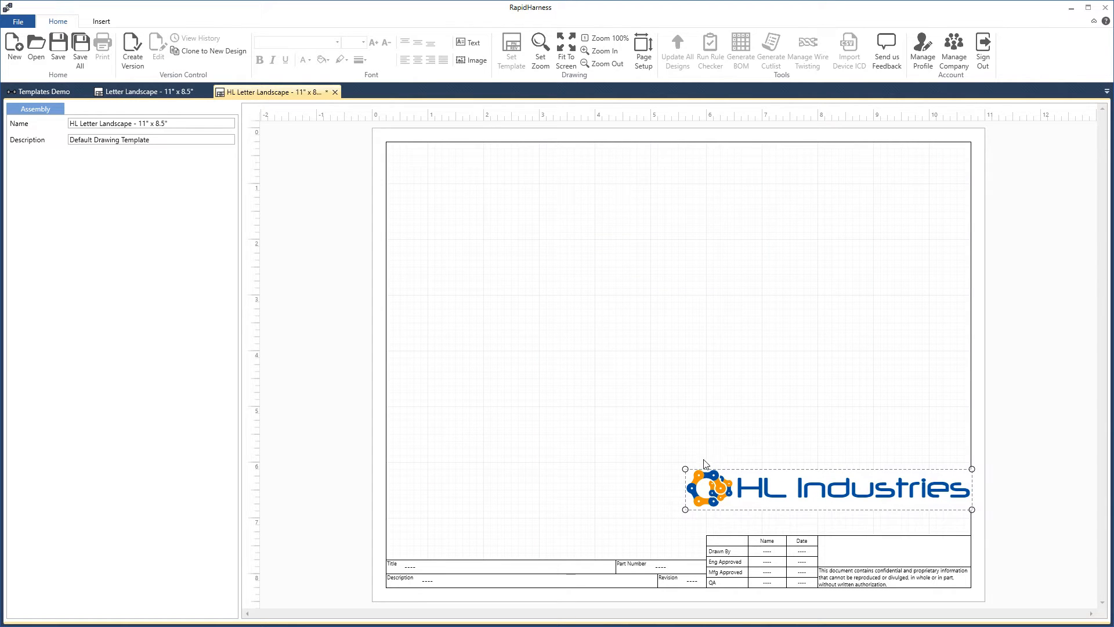
pyautogui.moveTo(685, 468); pyautogui.dragTo(854, 548)
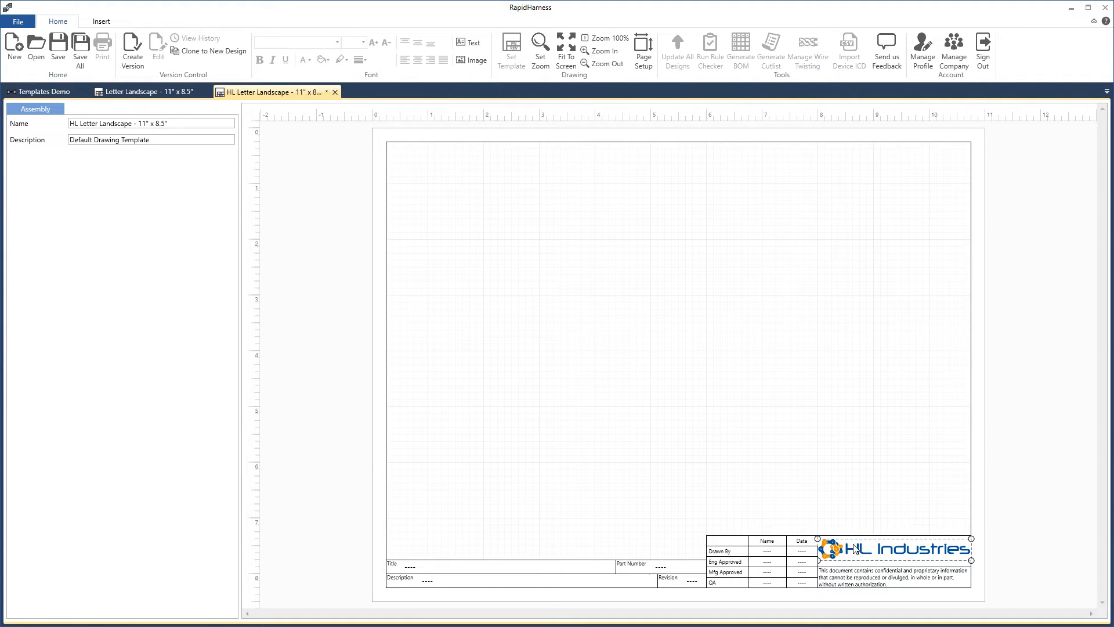
pyautogui.click(852, 519)
pyautogui.click(848, 540)
pyautogui.moveTo(820, 540); pyautogui.dragTo(828, 546)
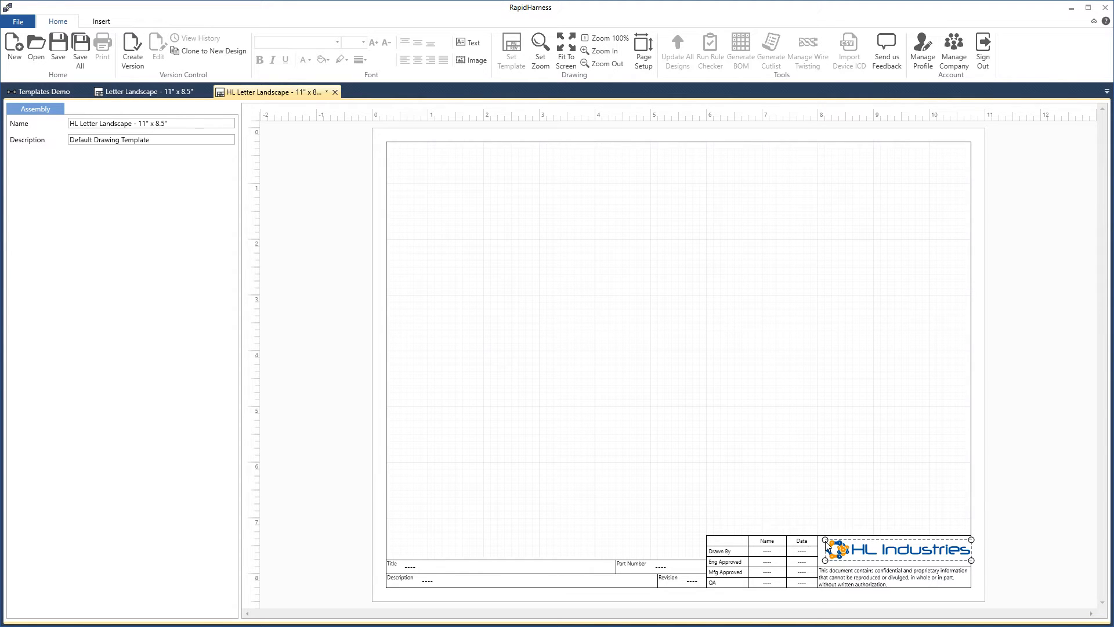
# Nudge the logo slightly left and down to centre it in its title block cell, and save the template
pyautogui.press('Left')
pyautogui.press('Left')
pyautogui.press('Left')
pyautogui.press('Down')
pyautogui.press('Down')
pyautogui.press('Down')
pyautogui.click(830, 510)
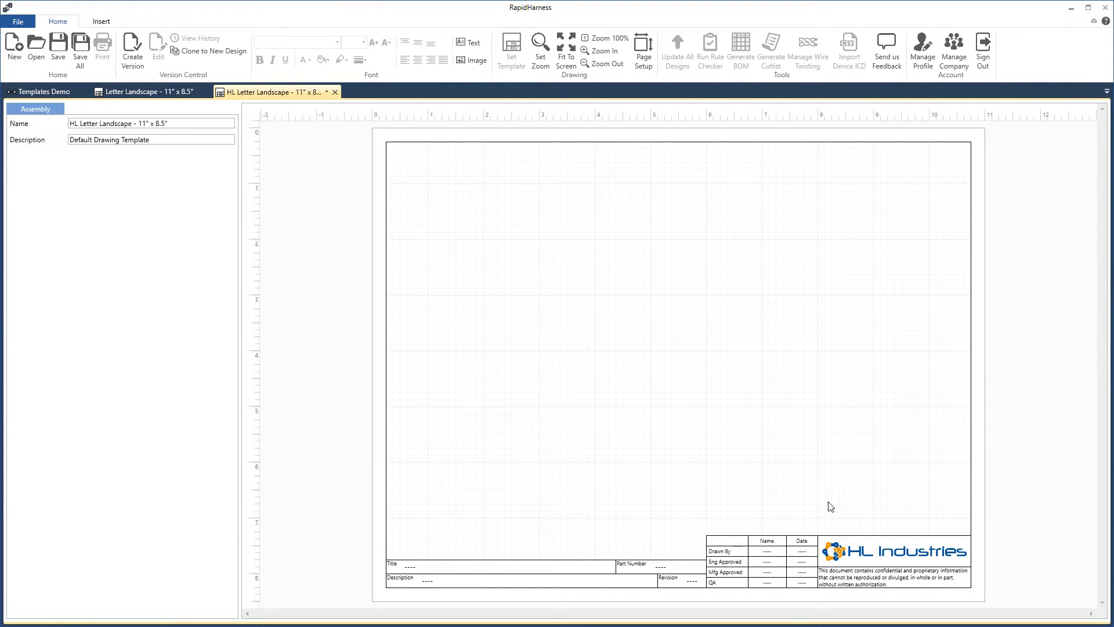
pyautogui.click(61, 55)
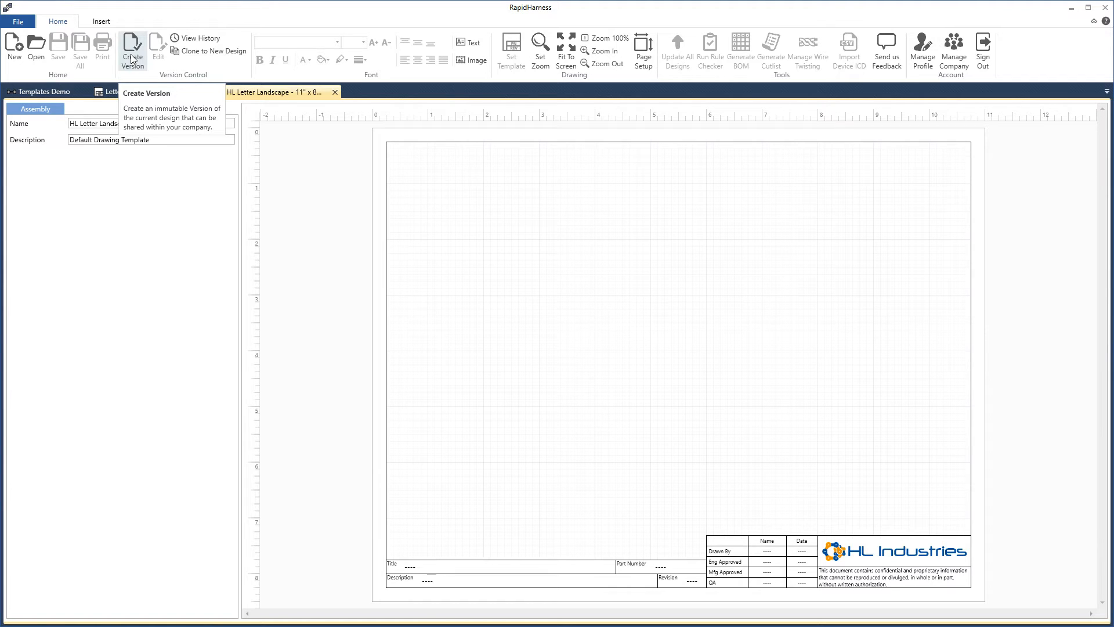
# Change the drawing template of the Templates Demo harness to HL Letter Landscape - 11" x 8.5"
pyautogui.click(60, 94)
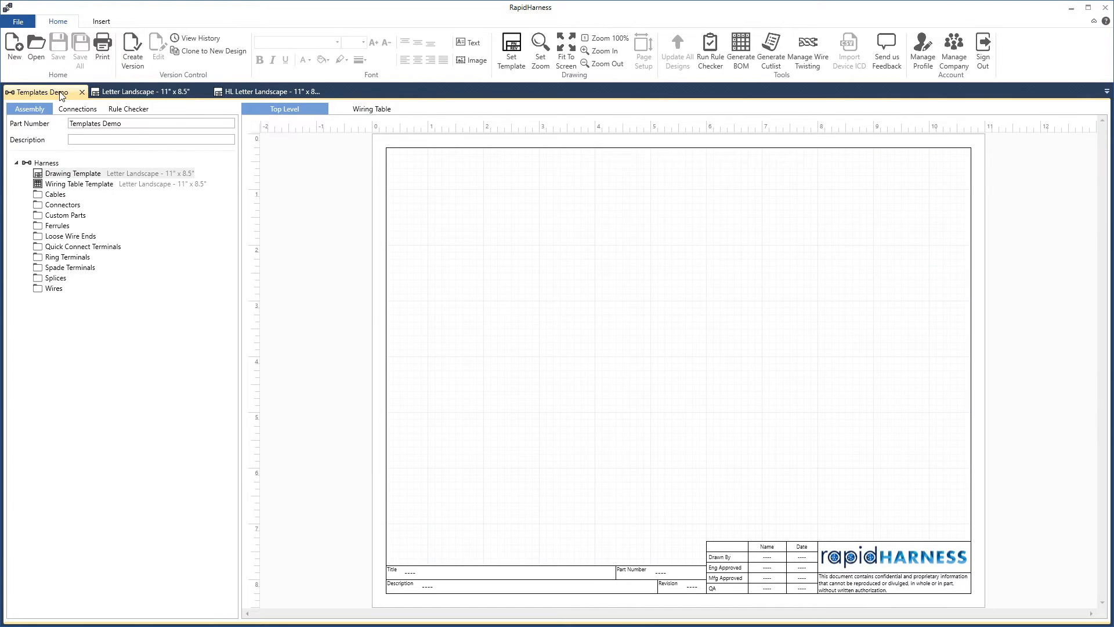
pyautogui.click(64, 175)
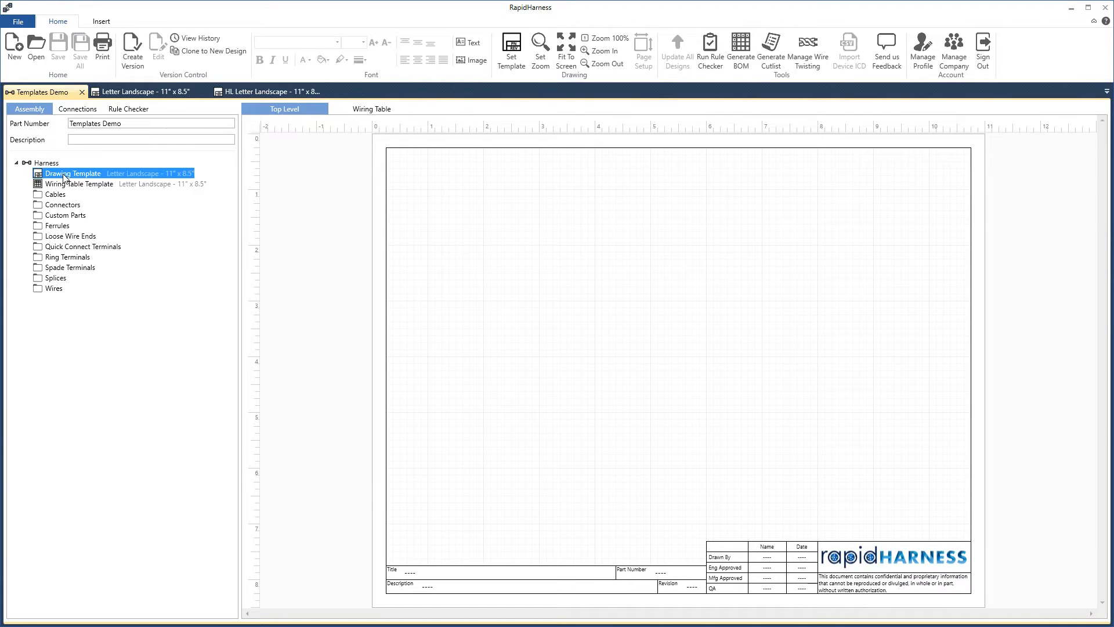
pyautogui.rightClick(74, 173)
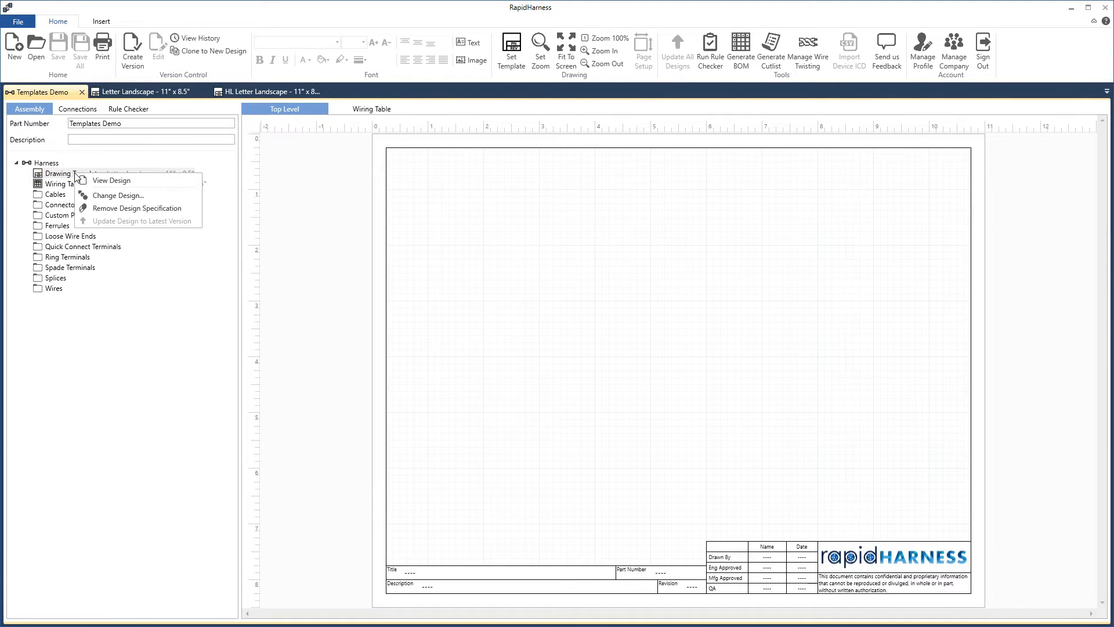
pyautogui.click(113, 196)
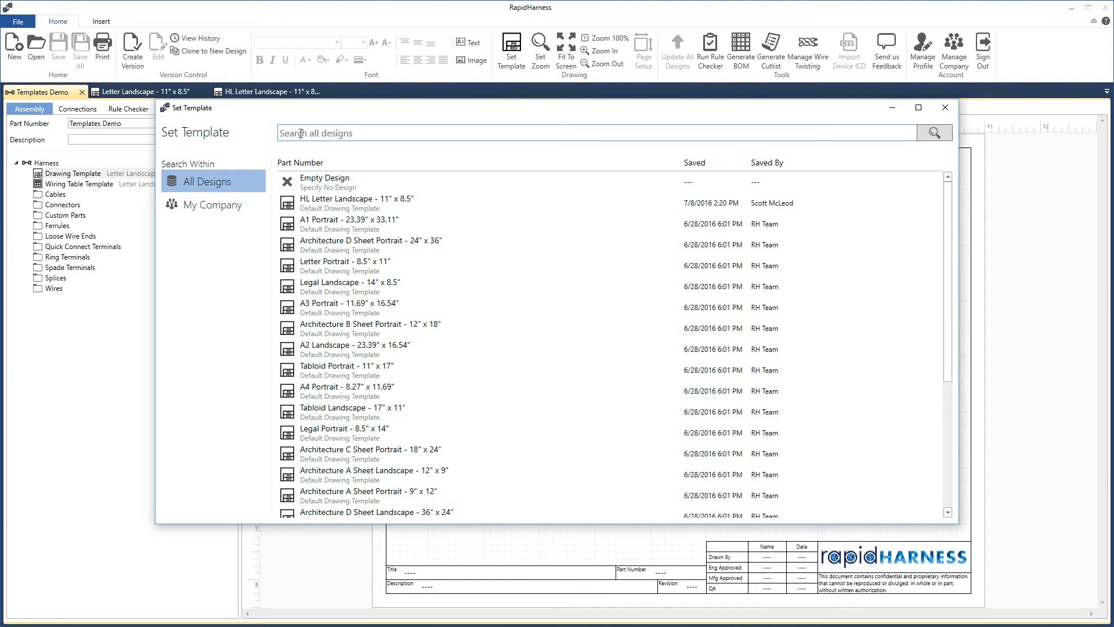
pyautogui.click(340, 204)
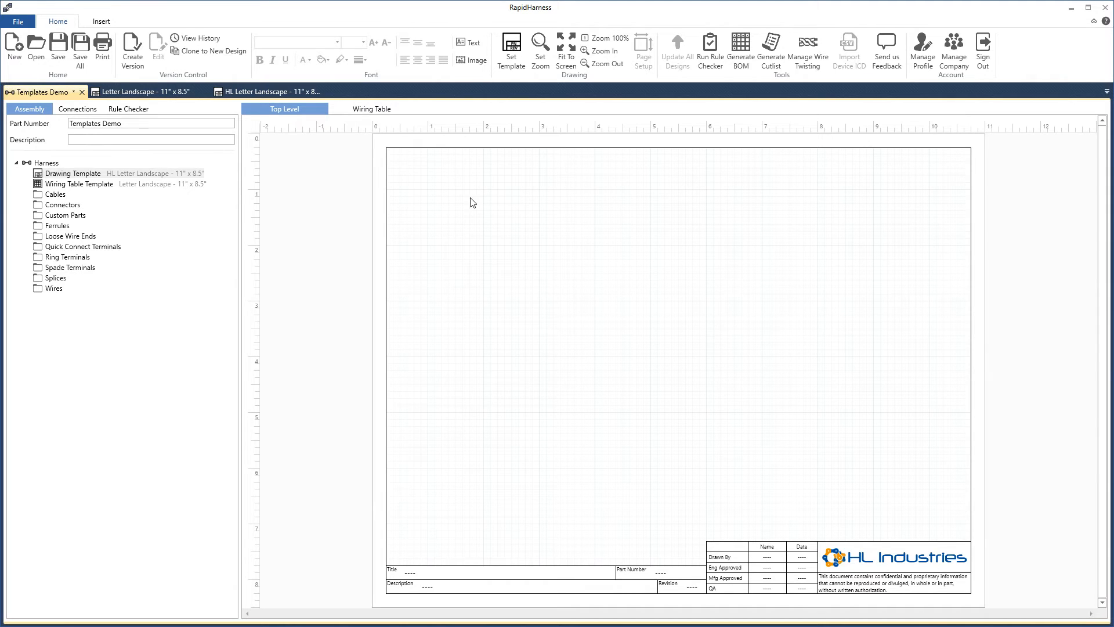
# Create a new drawing template named DT Demo 11x8.5 with the description Brand New Design
pyautogui.click(14, 51)
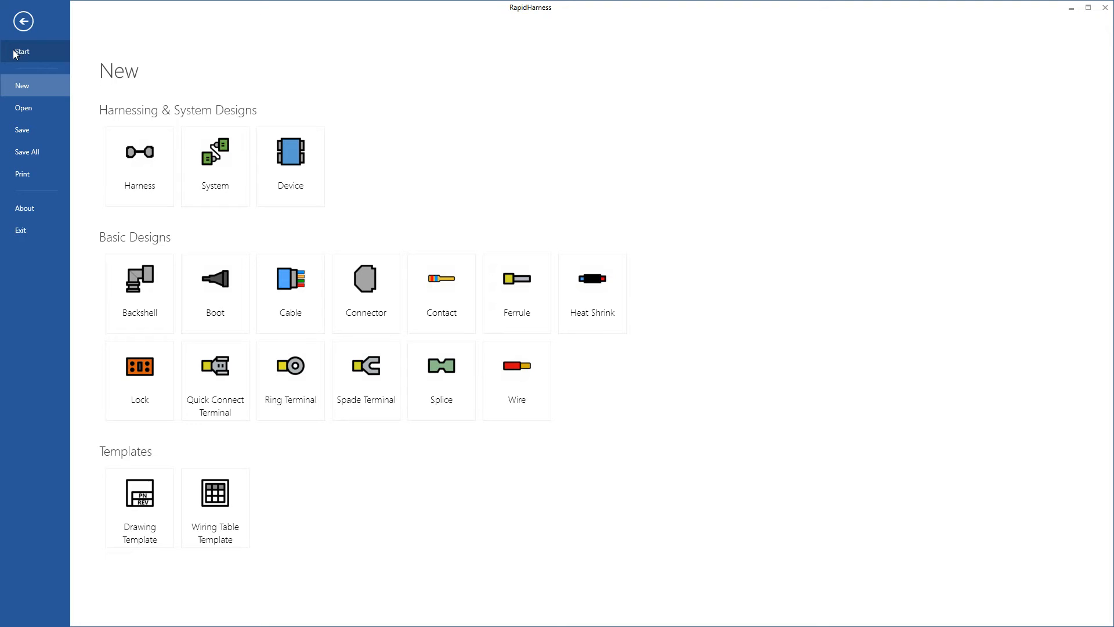
pyautogui.click(135, 505)
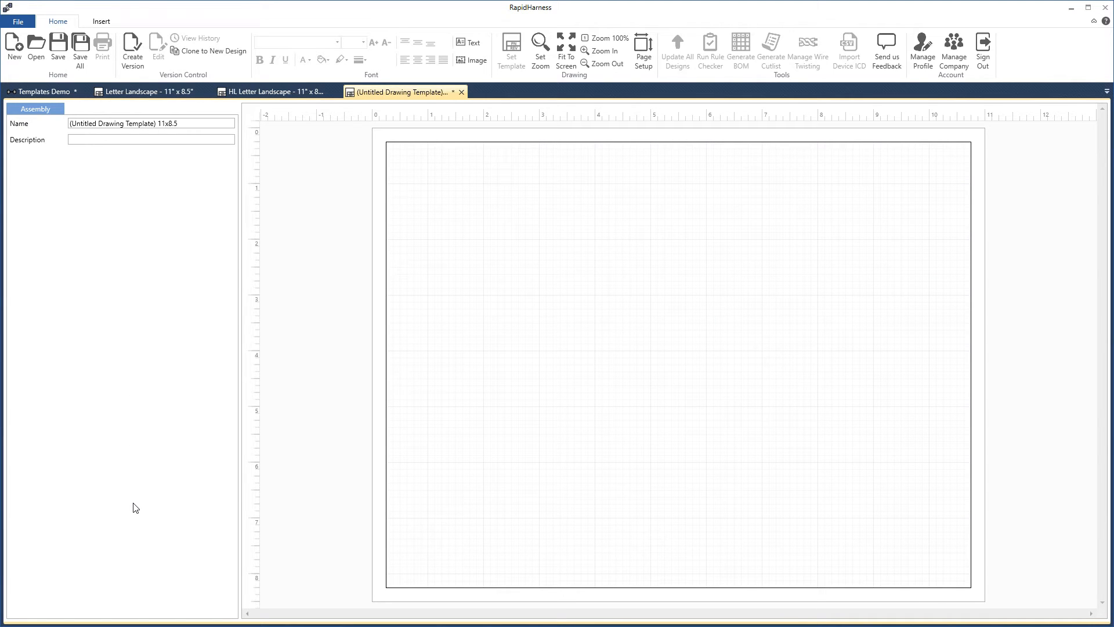
pyautogui.click(156, 123)
pyautogui.click(157, 123)
pyautogui.moveTo(156, 123); pyautogui.dragTo(69, 123)
pyautogui.write('DT Demo')
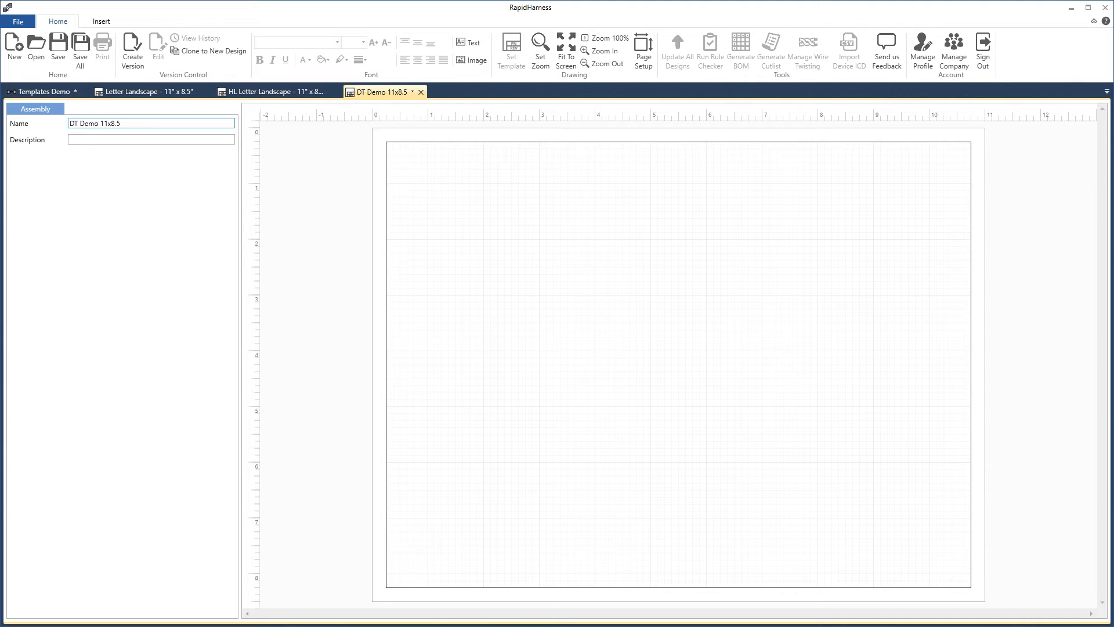
pyautogui.click(156, 140)
pyautogui.write('Brand New Design')
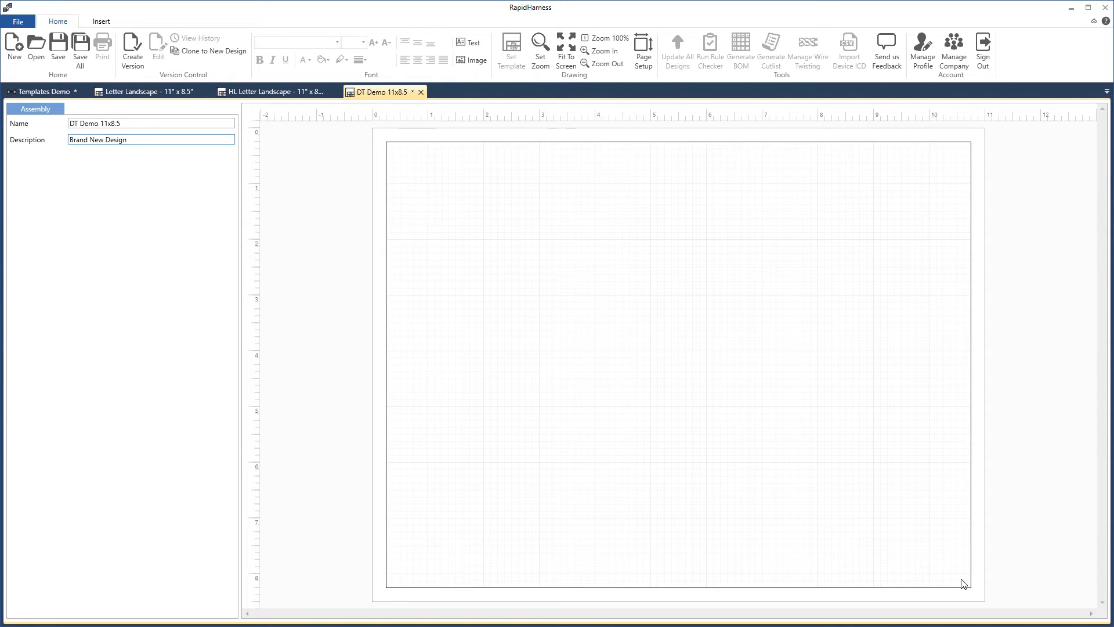
# Set the new template's page to the pre-defined Legal size, 14.00" x 8.50"
pyautogui.click(644, 60)
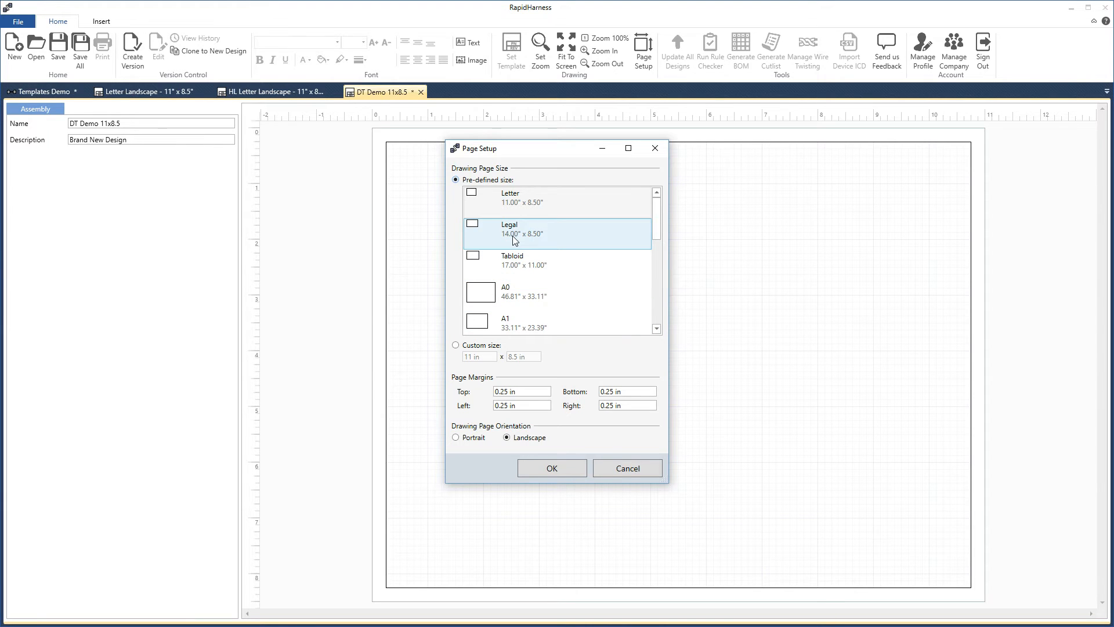
pyautogui.click(470, 345)
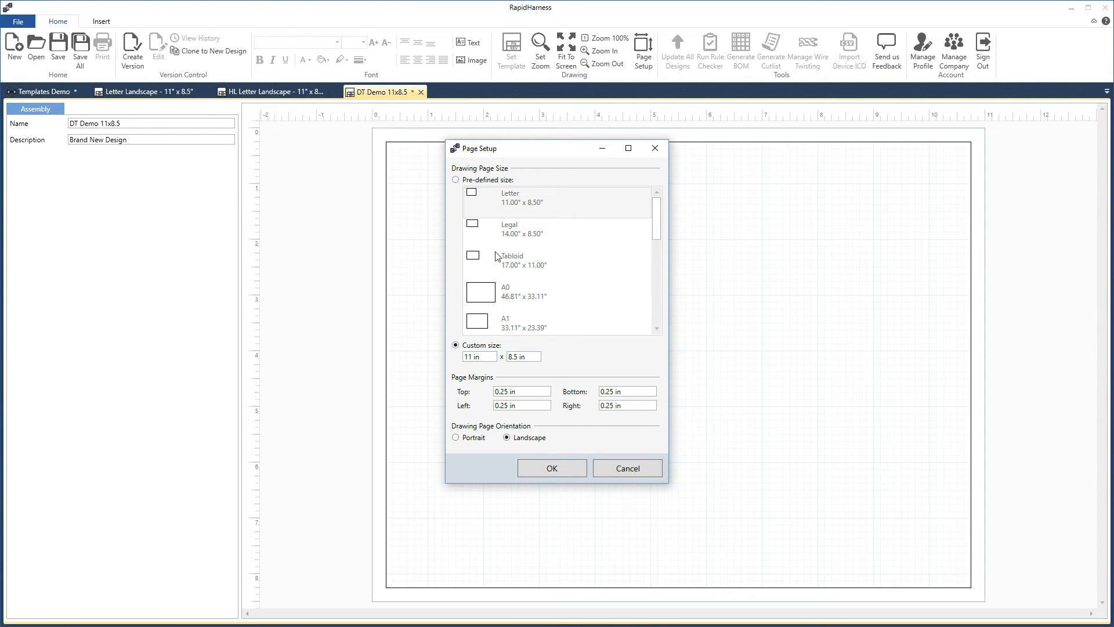
pyautogui.click(493, 181)
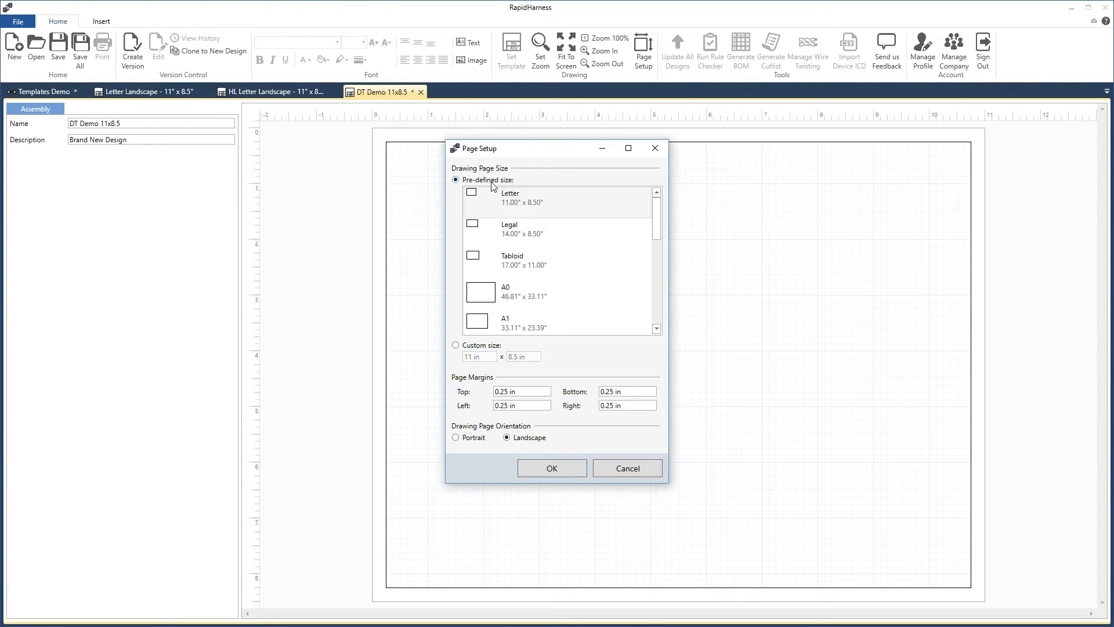
pyautogui.click(495, 230)
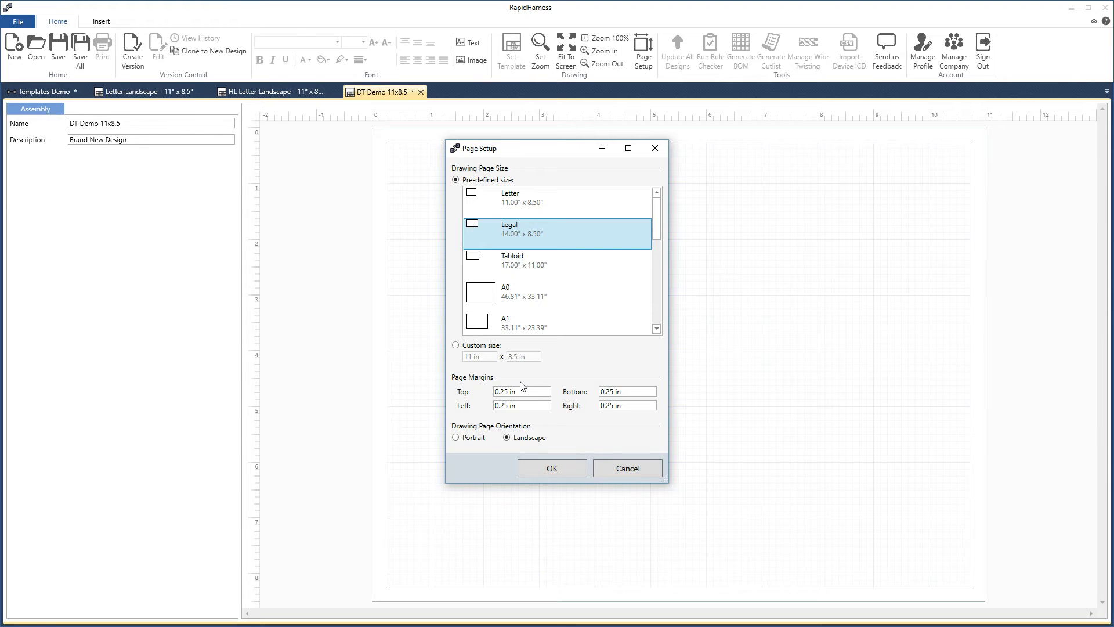
pyautogui.click(540, 467)
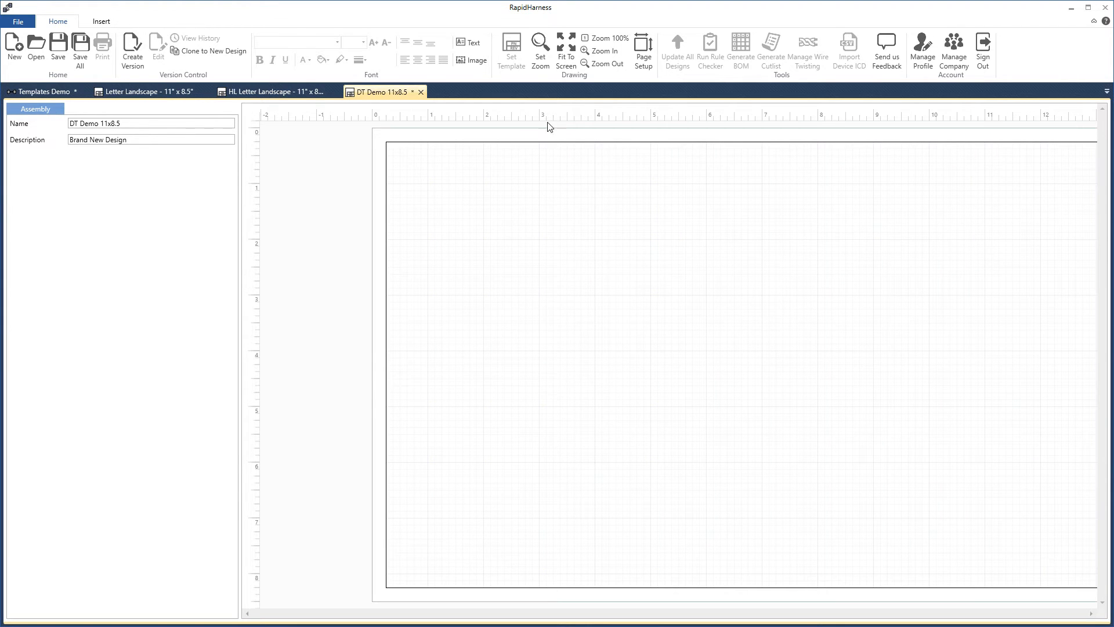
# Insert the HL Industries logo image and move it into the lower-left corner of the drawing border
pyautogui.click(570, 51)
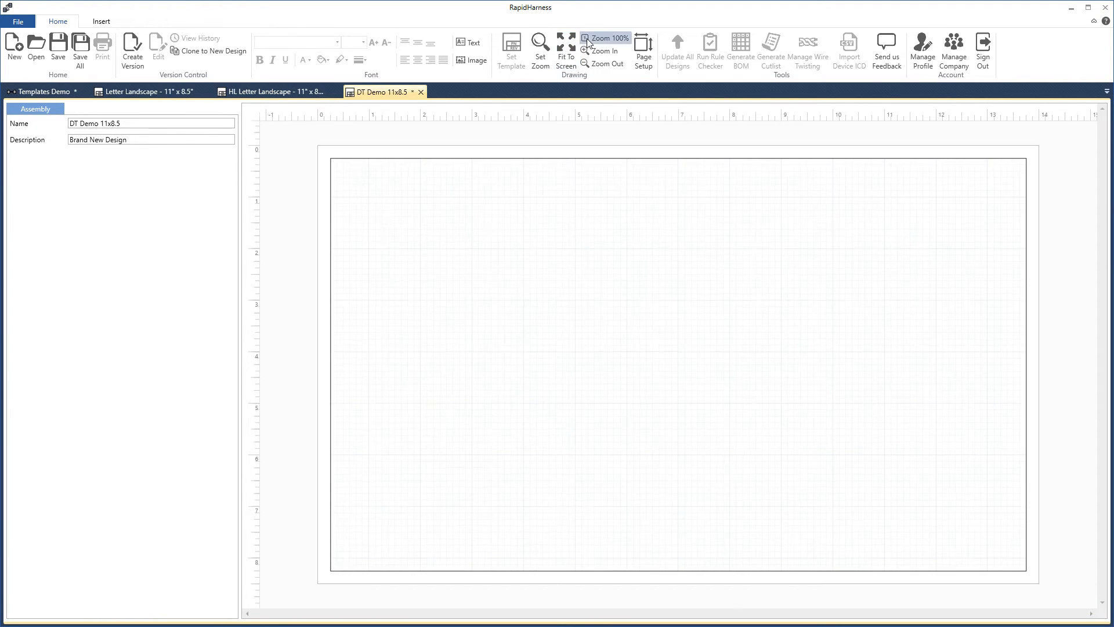
pyautogui.click(587, 38)
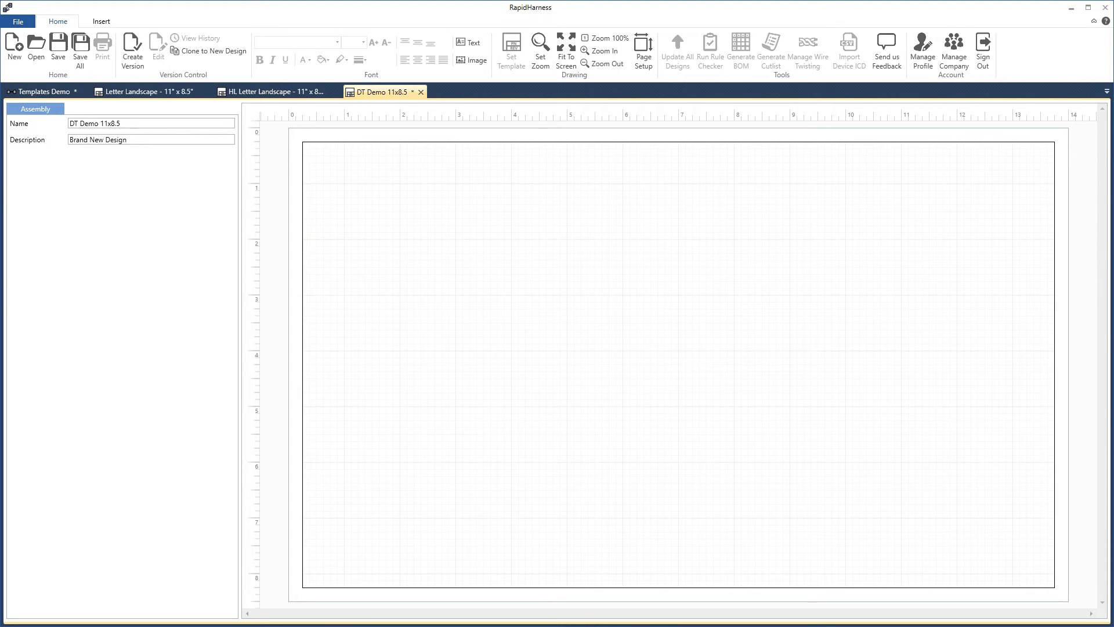
pyautogui.click(110, 21)
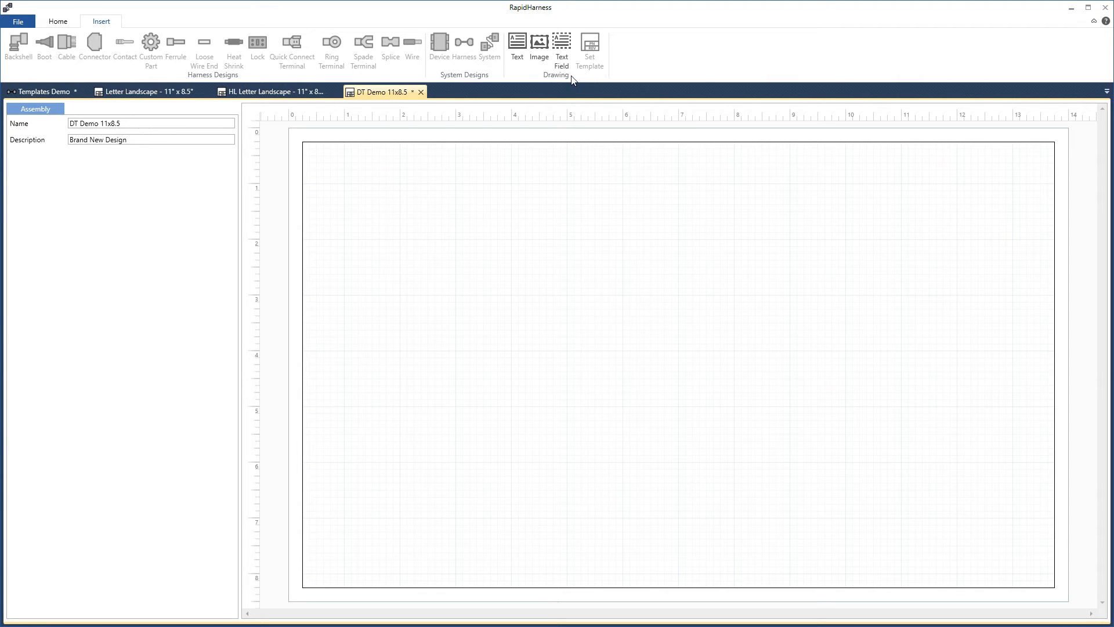
pyautogui.click(539, 64)
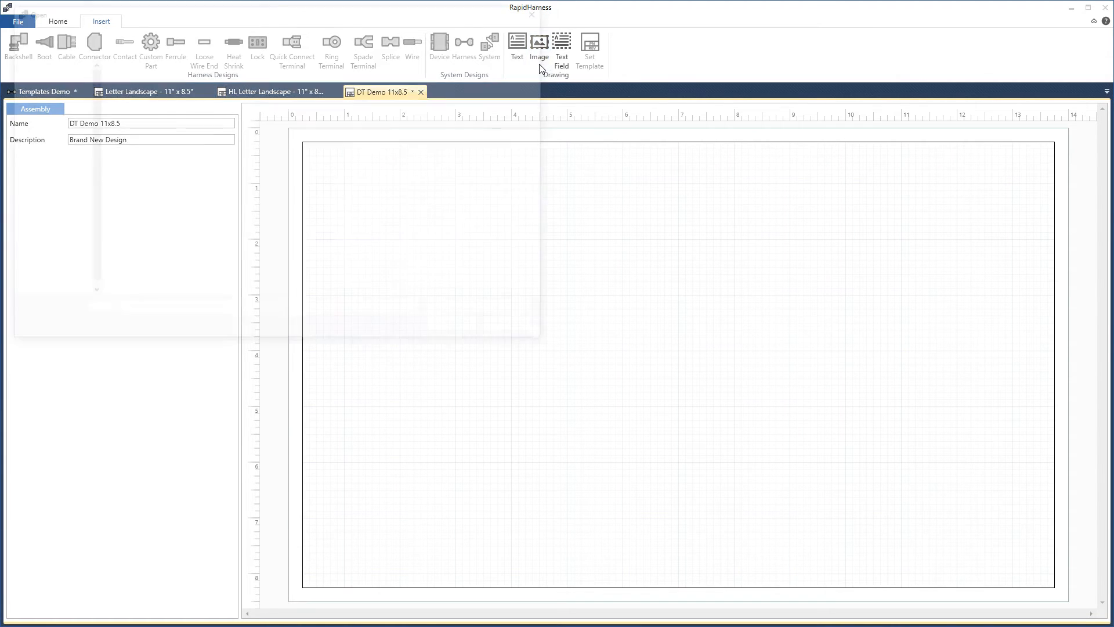
pyautogui.doubleClick(212, 102)
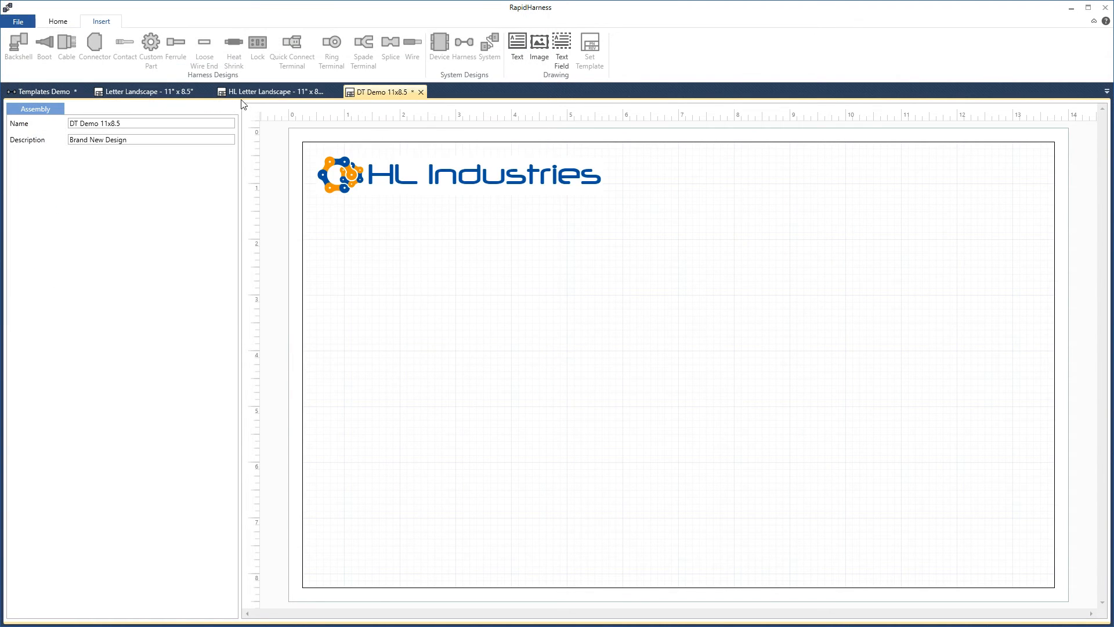
pyautogui.moveTo(360, 170)
pyautogui.mouseDown()
pyautogui.moveTo(368, 470)
pyautogui.moveTo(350, 549)
pyautogui.mouseUp()
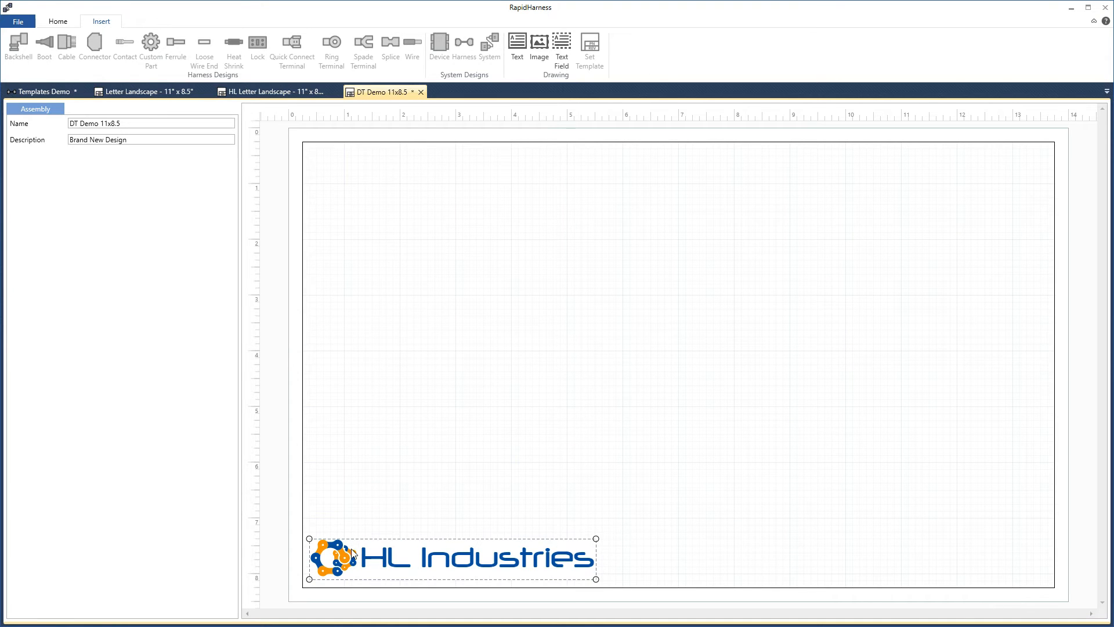
# Scale the HL Industries logo down to about 3.2 inches wide, keeping it in the lower-left corner
pyautogui.click(521, 493)
pyautogui.click(573, 550)
pyautogui.moveTo(597, 539); pyautogui.dragTo(489, 554)
pyautogui.click(464, 510)
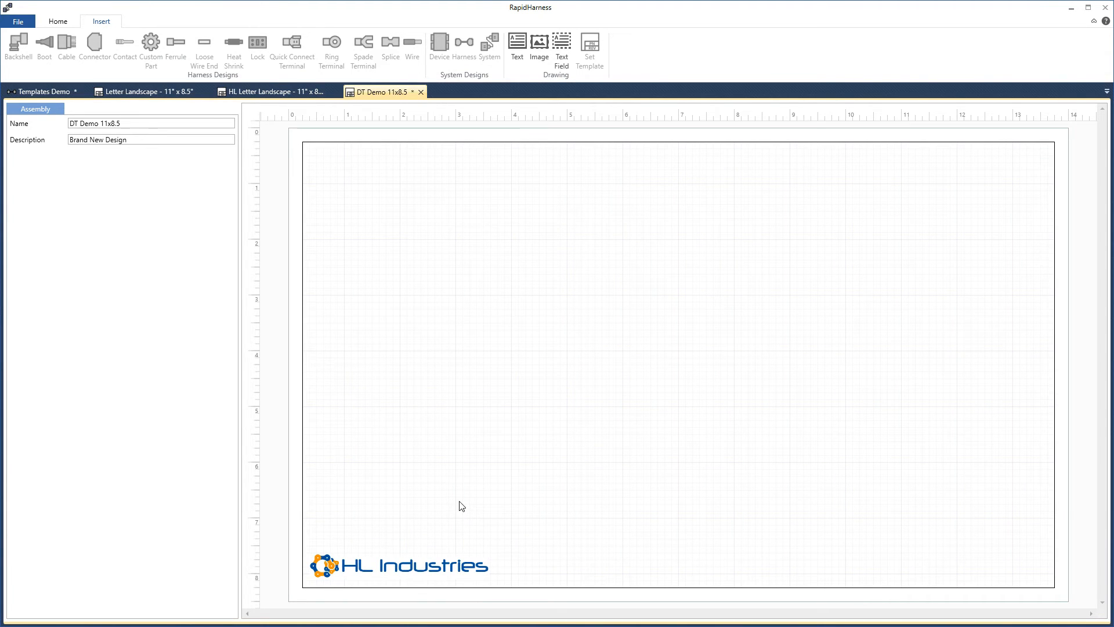
# Add a text box in the lower-right corner of the drawing border, sized about 4.75 by 0.75 inches
pyautogui.click(515, 58)
pyautogui.click(383, 177)
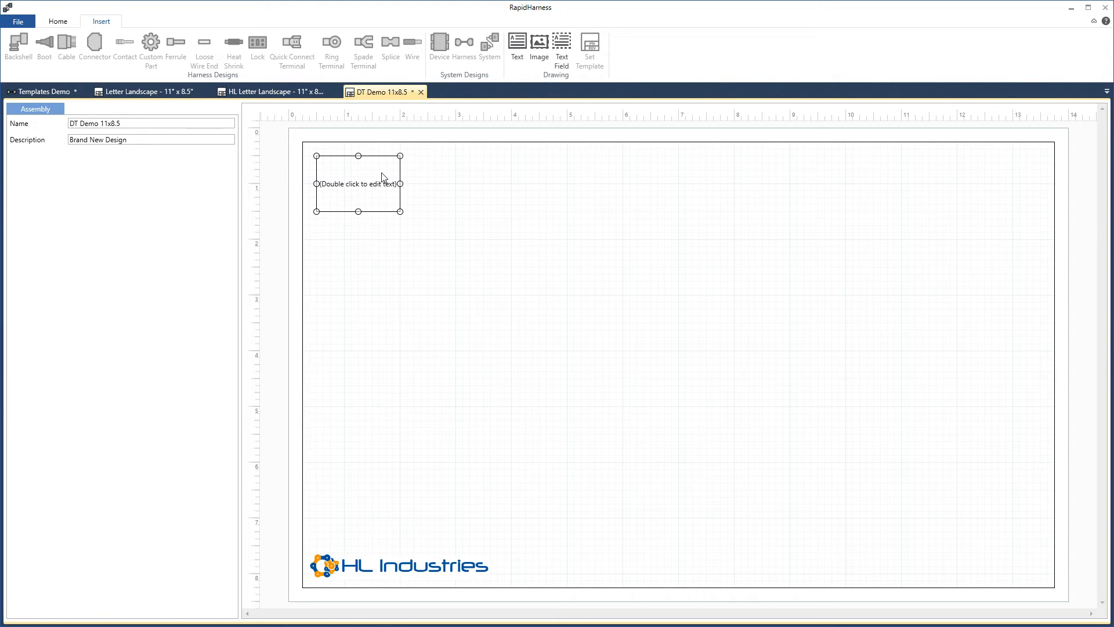
pyautogui.moveTo(371, 181); pyautogui.dragTo(1067, 586)
pyautogui.moveTo(971, 532); pyautogui.dragTo(791, 544)
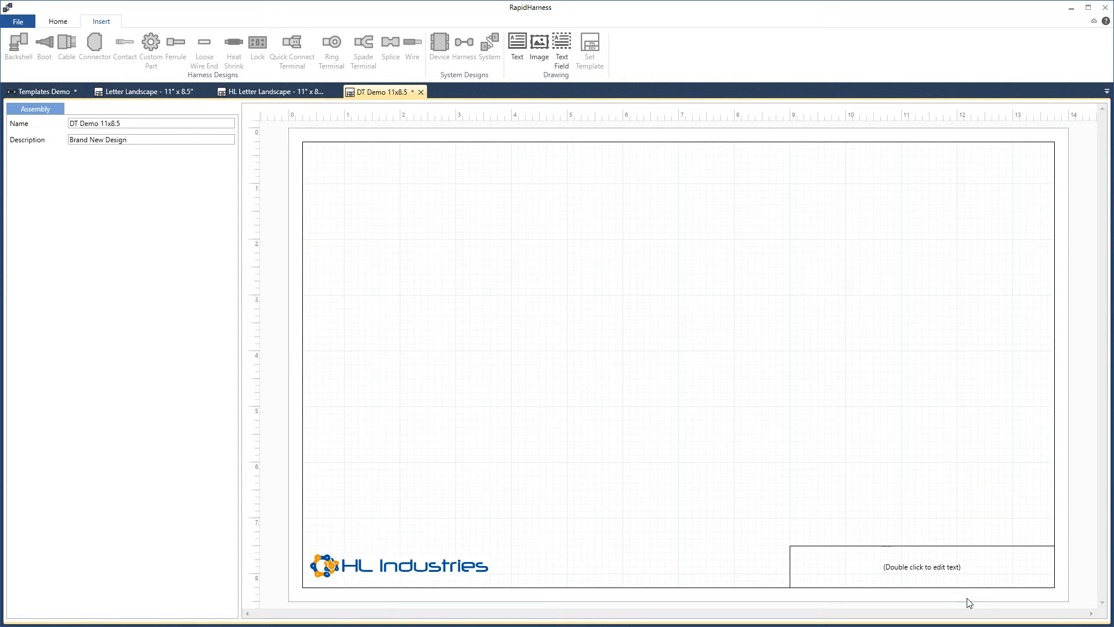
# Replace the placeholder in the lower-right text box with Part Number
pyautogui.doubleClick(942, 574)
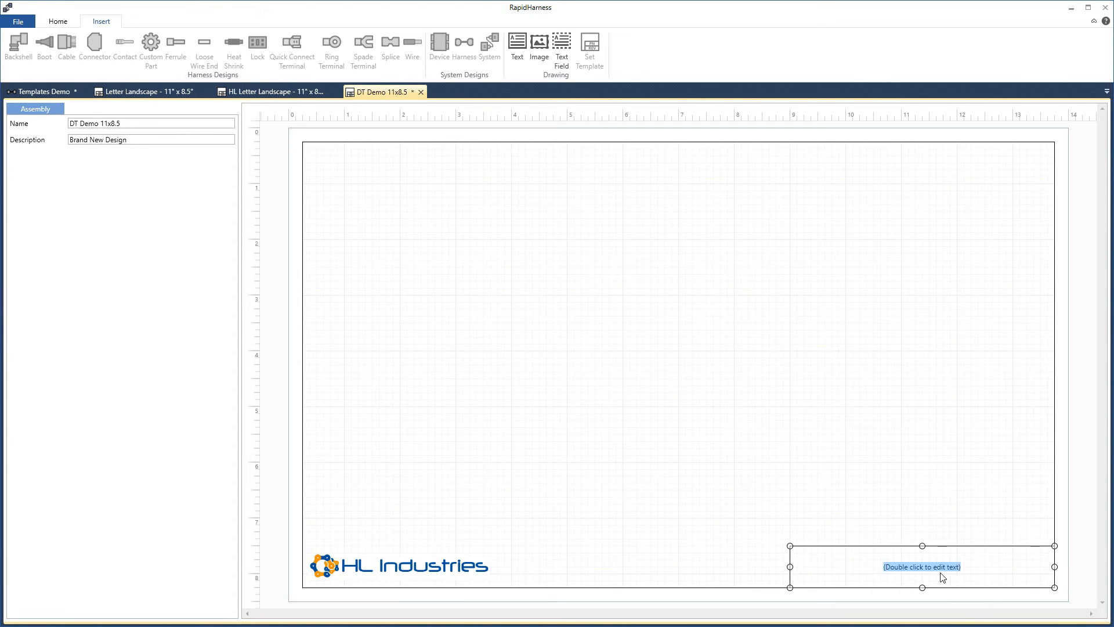
pyautogui.write('Part Number')
pyautogui.click(931, 489)
# Set the Part Number text to Times New Roman, size 14
pyautogui.click(926, 556)
pyautogui.click(57, 24)
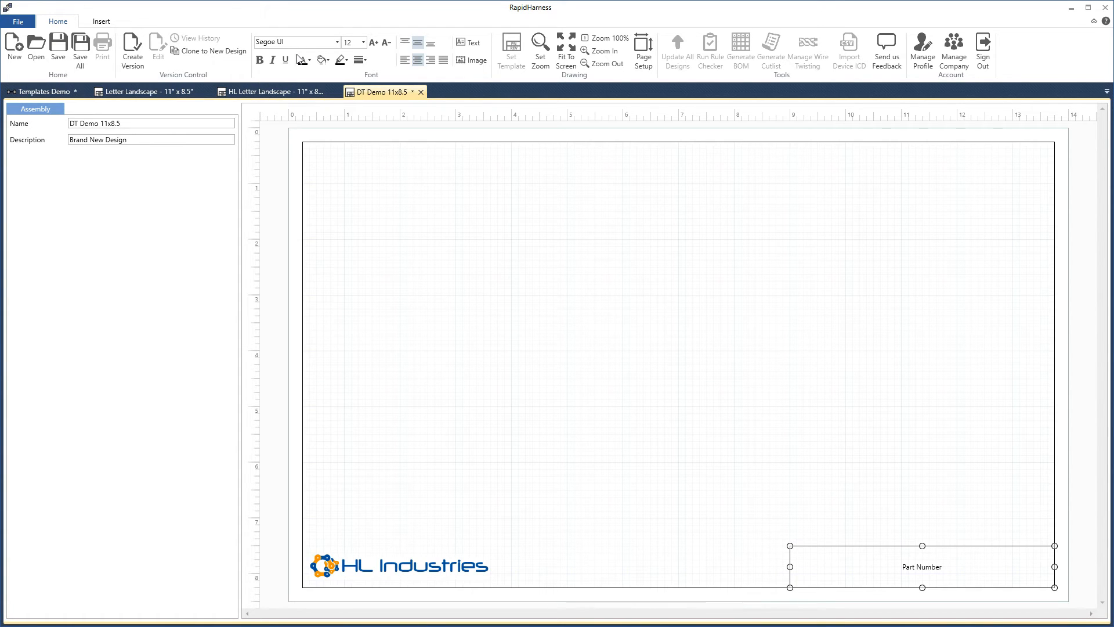
pyautogui.click(337, 42)
pyautogui.scroll(-1, 316, 148)
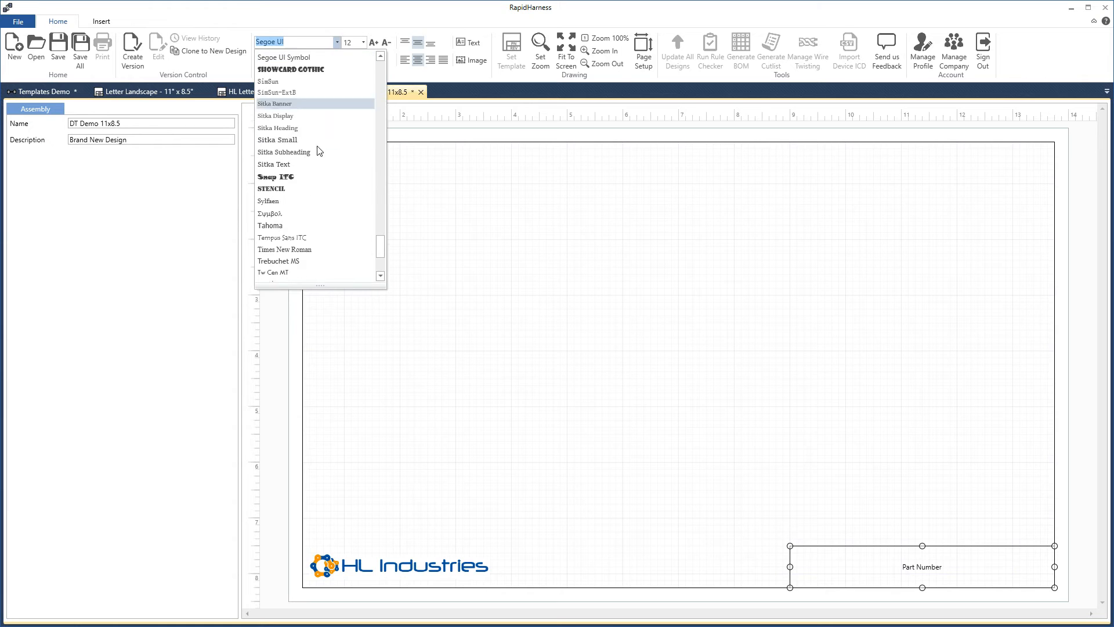
pyautogui.click(299, 249)
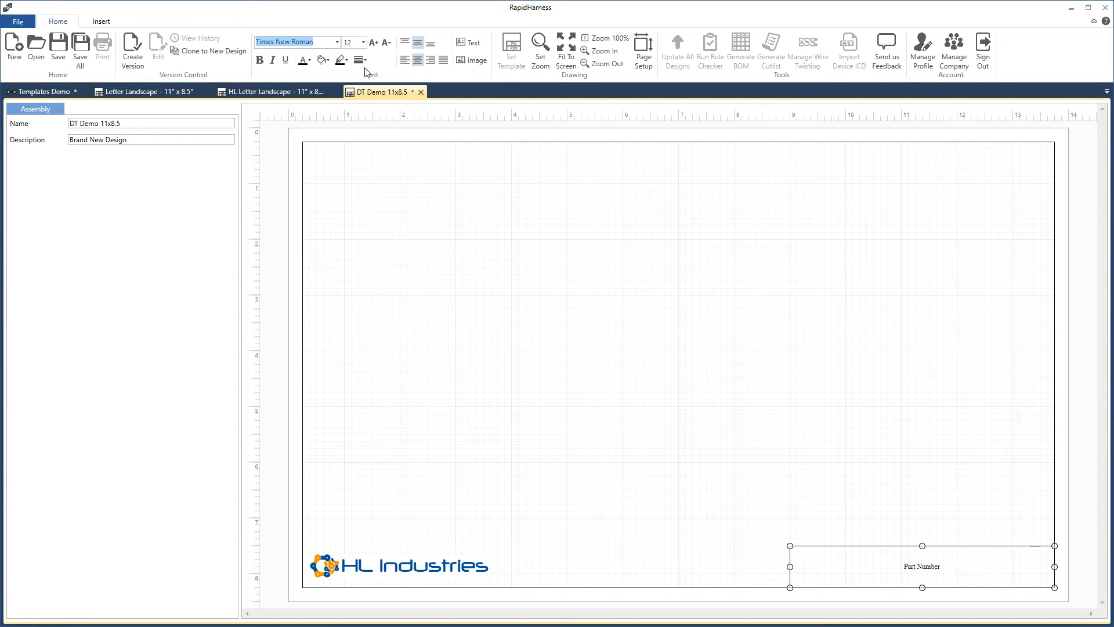
pyautogui.click(364, 42)
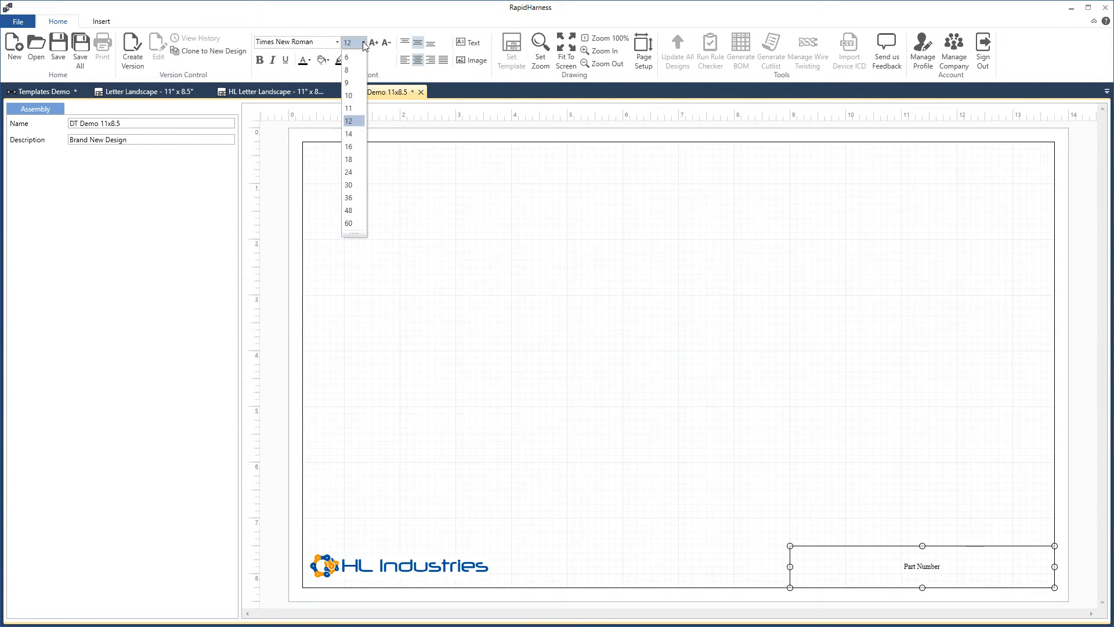
pyautogui.click(351, 134)
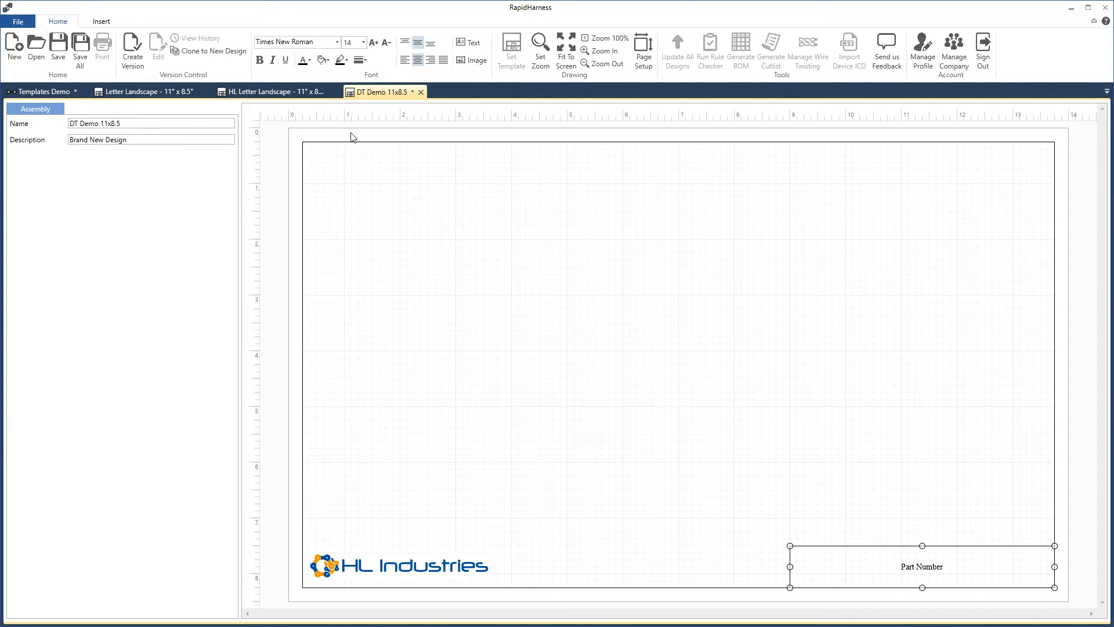
# Align the Part Number text to the bottom left of its box and give the box a thicker border
pyautogui.click(430, 44)
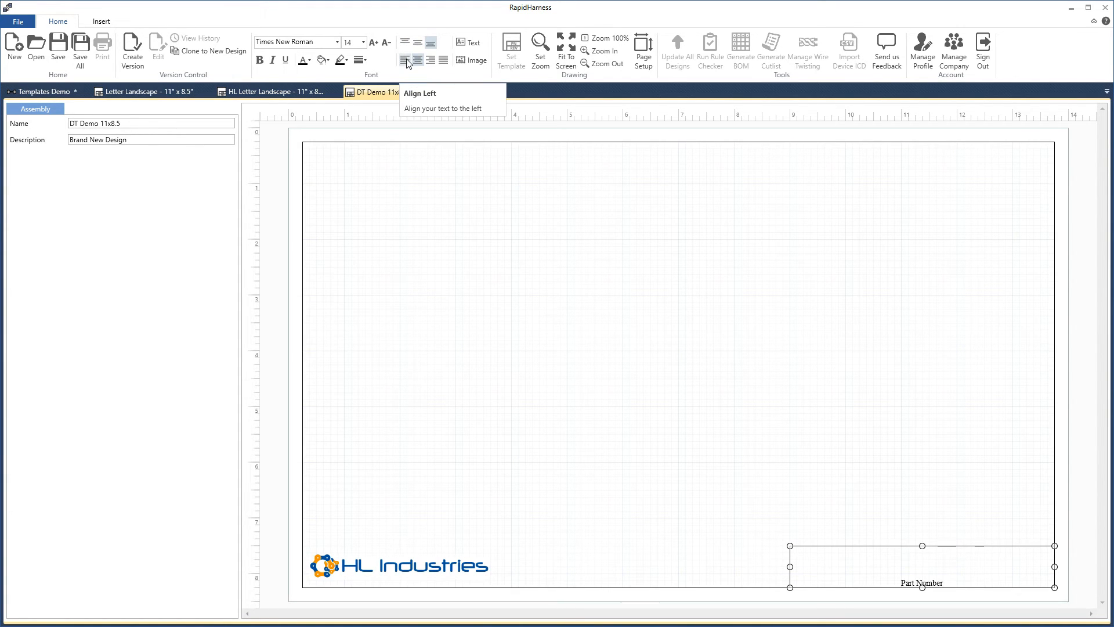
pyautogui.click(406, 60)
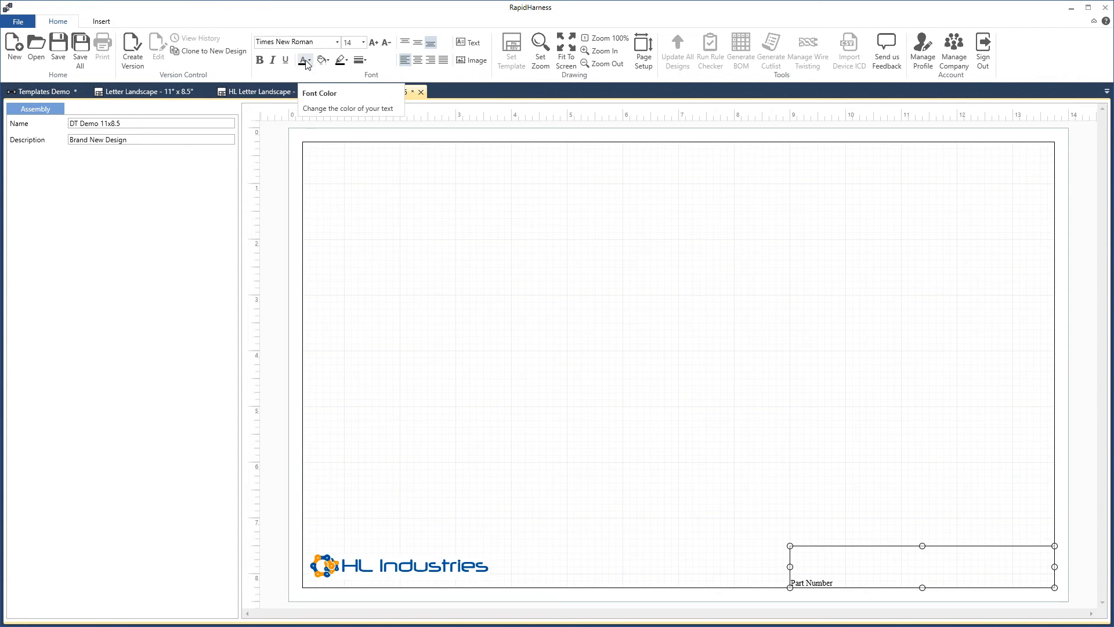
pyautogui.click(359, 60)
pyautogui.click(367, 93)
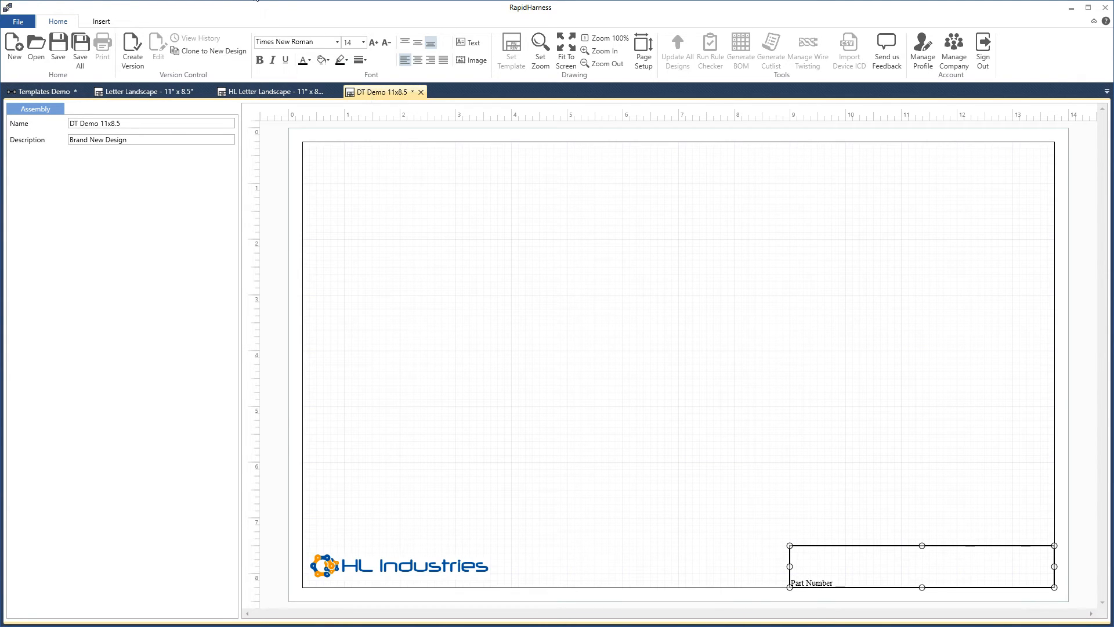
# Insert a text field and fit it across the Part Number box, above the label text
pyautogui.click(102, 21)
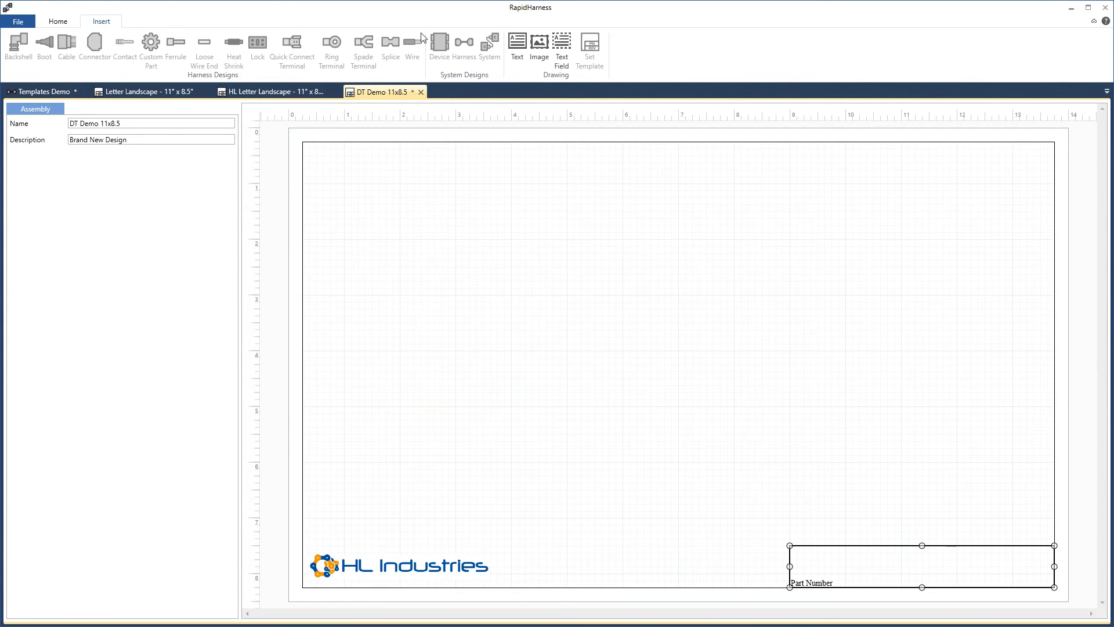
pyautogui.click(561, 49)
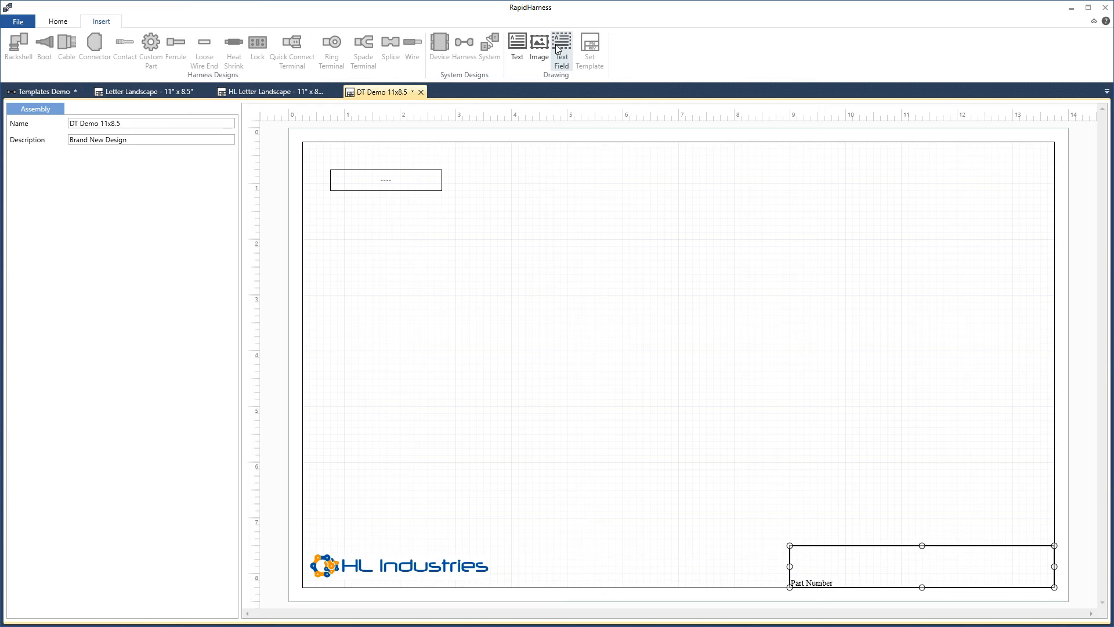
pyautogui.moveTo(388, 186); pyautogui.dragTo(1053, 574)
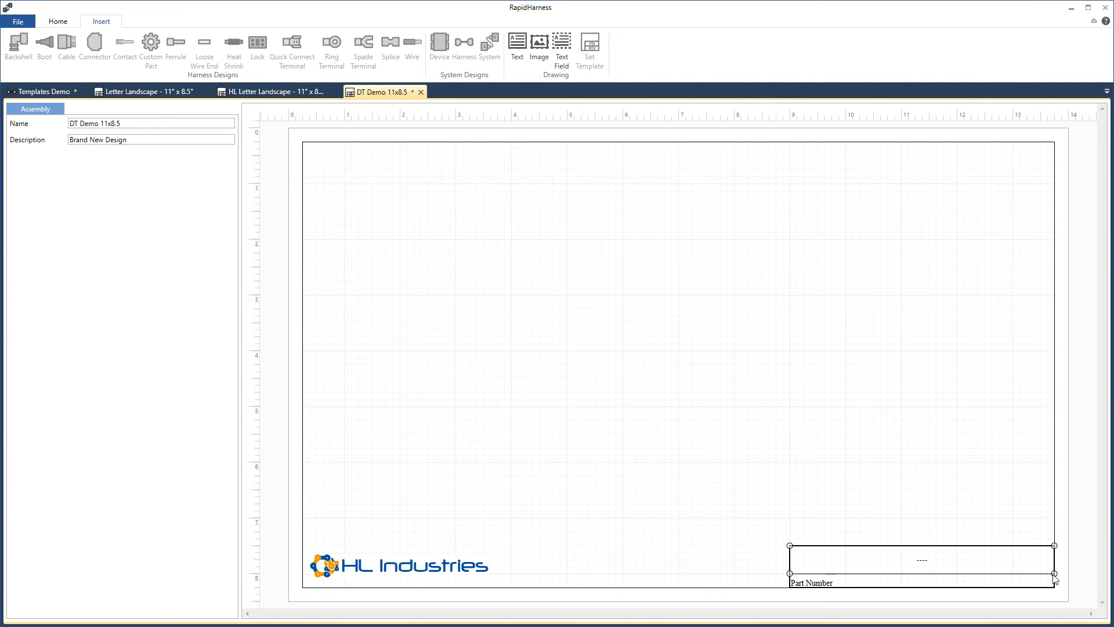
# Remove the border line from the text field above the Part Number label and save the template
pyautogui.click(66, 24)
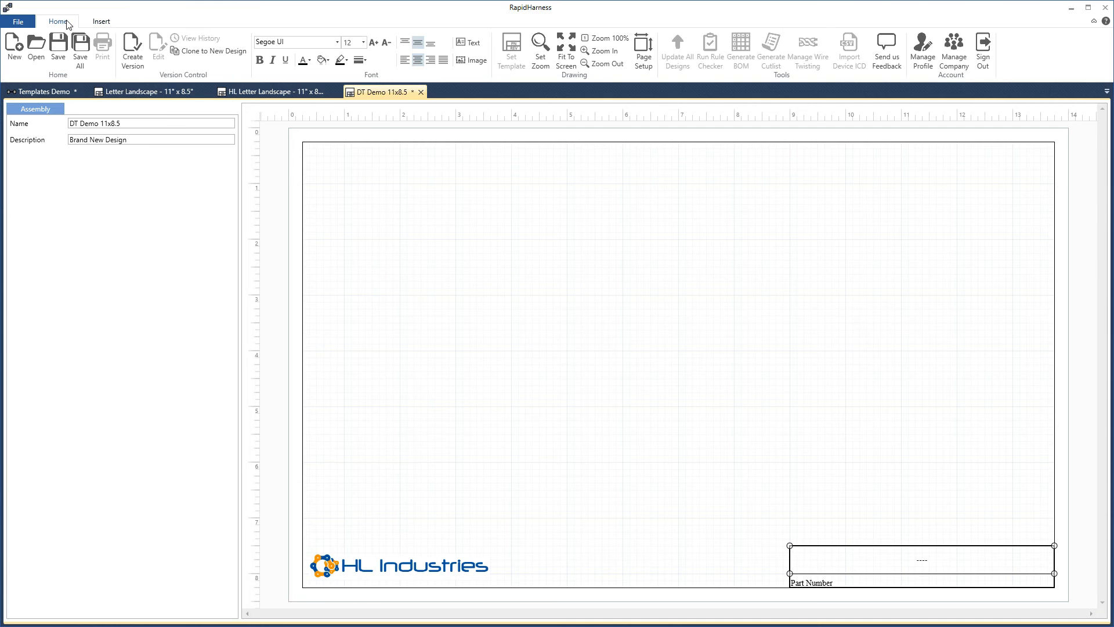
pyautogui.click(360, 59)
pyautogui.click(369, 74)
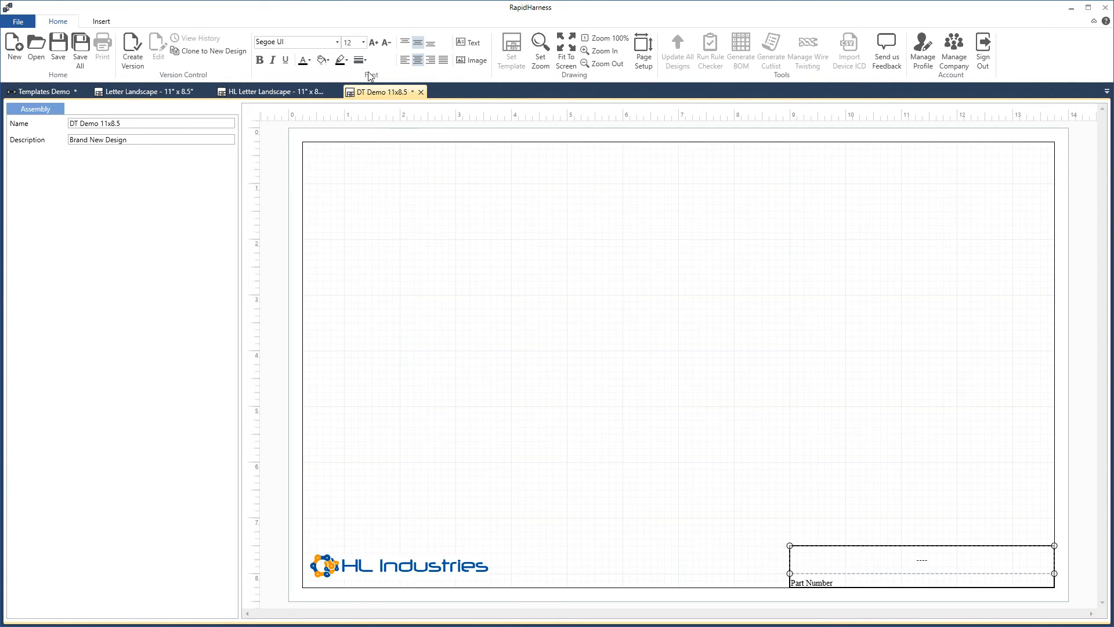
pyautogui.click(752, 416)
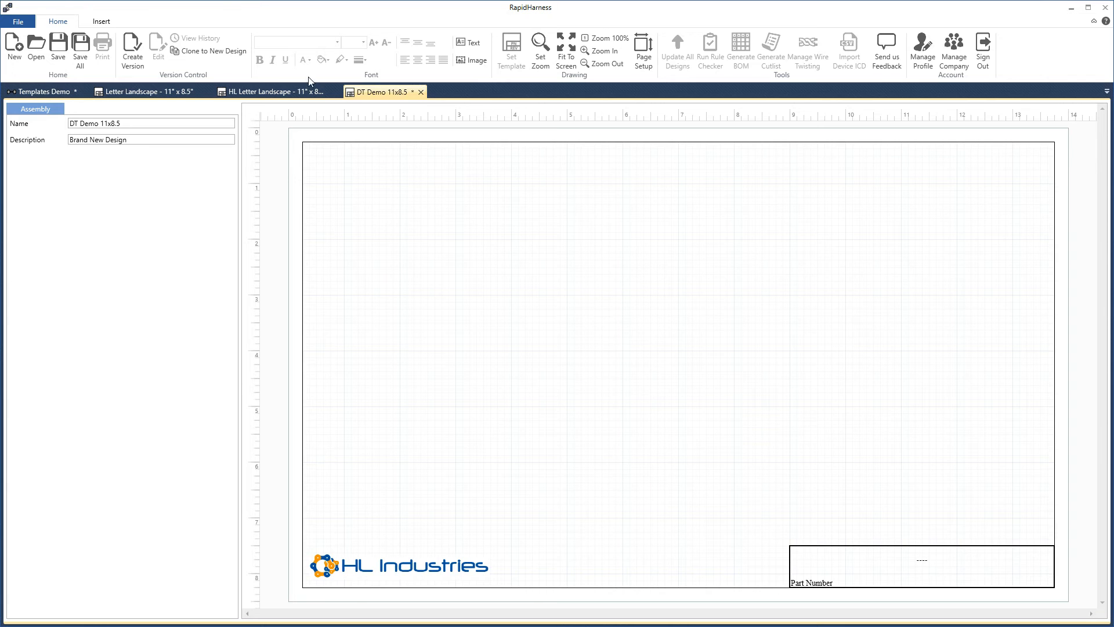
pyautogui.click(58, 51)
# Change the drawing template of the Templates Demo harness to DT Demo 11x8.5
pyautogui.click(54, 92)
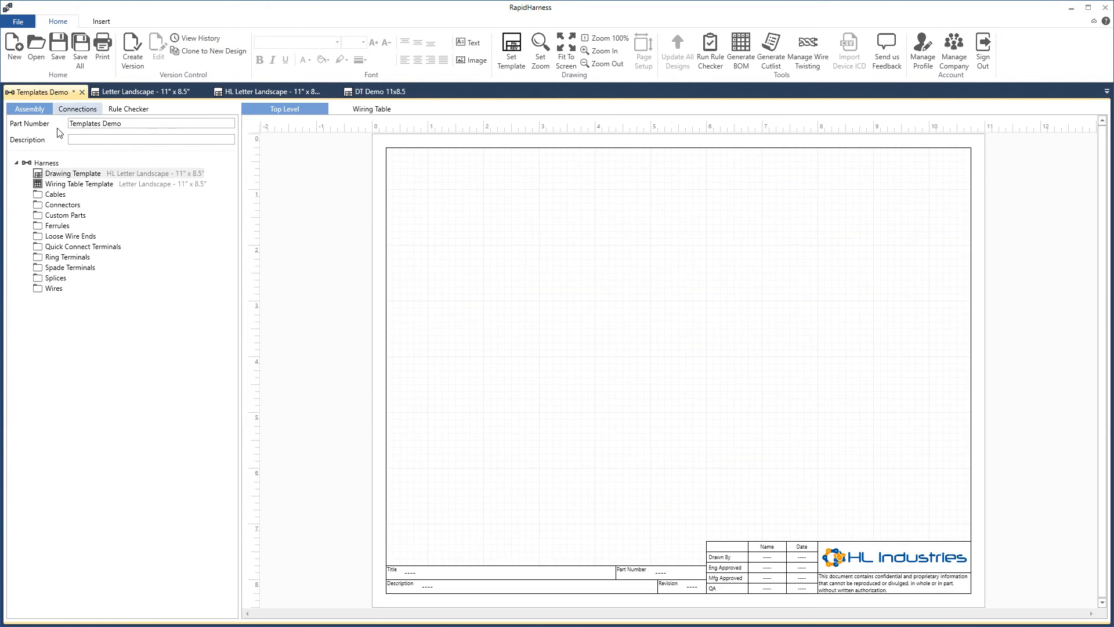
pyautogui.click(73, 174)
pyautogui.rightClick(73, 174)
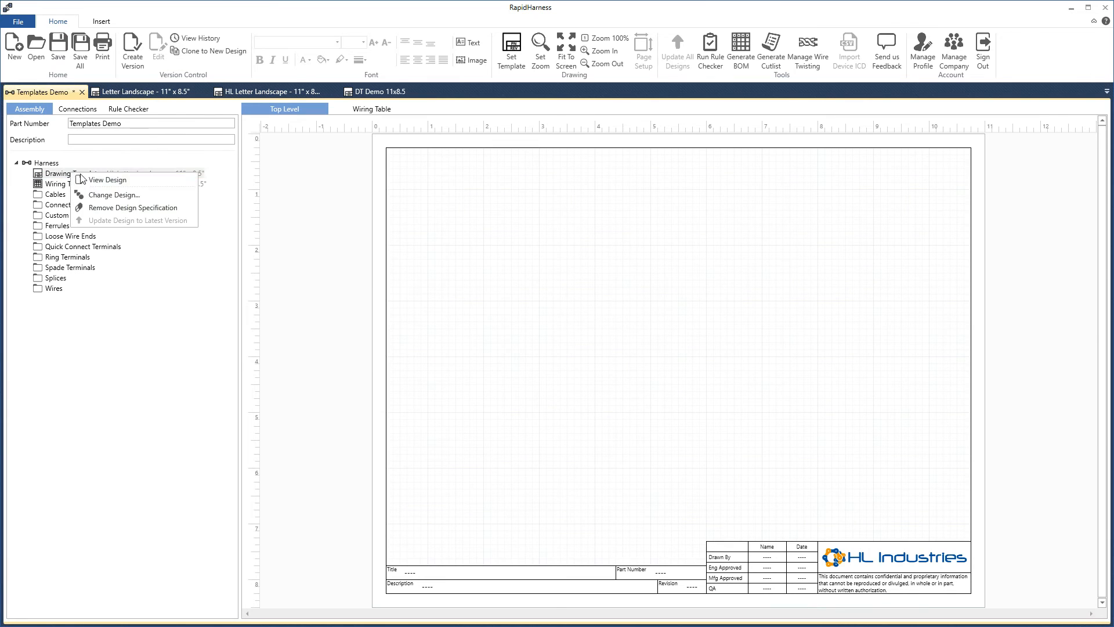
pyautogui.click(105, 199)
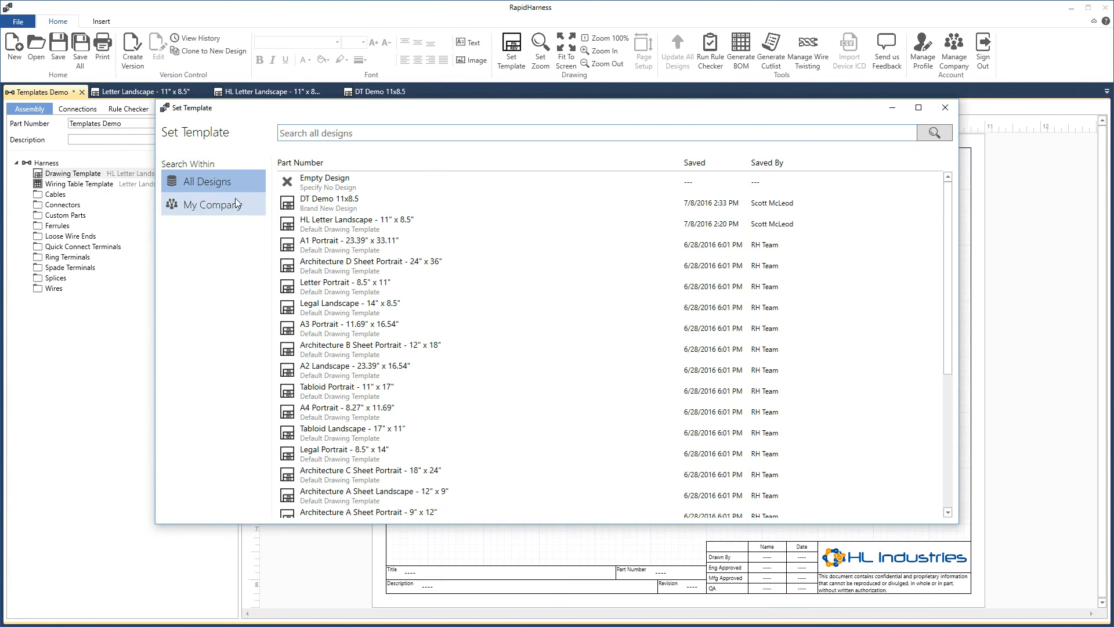
pyautogui.doubleClick(348, 208)
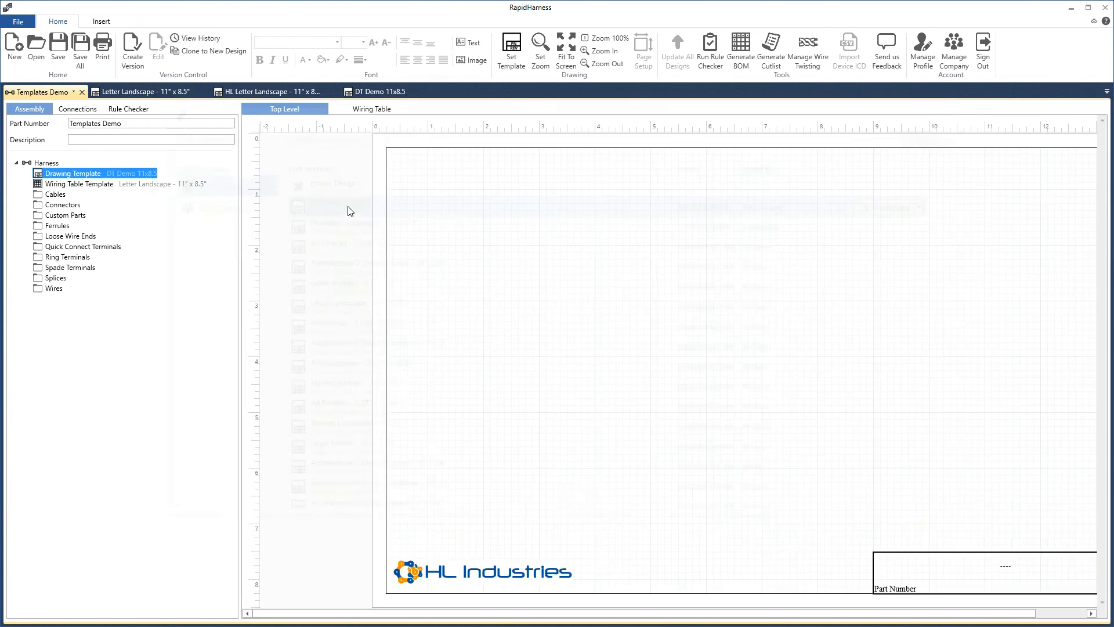
# Fill in the harness drawing's Part Number field with H-PN-123
pyautogui.click(566, 47)
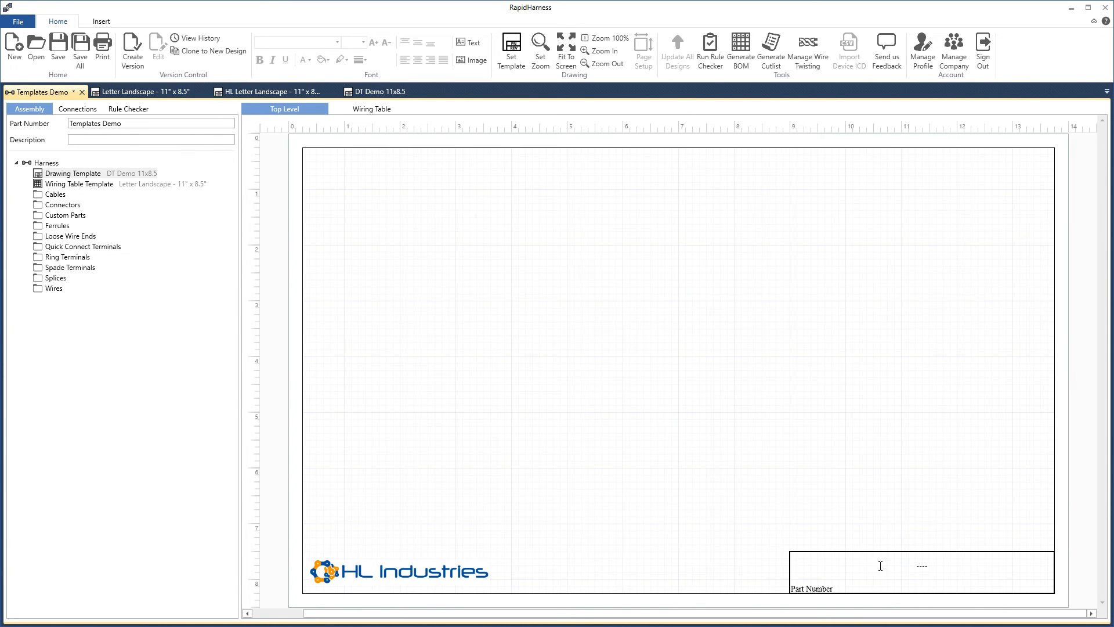
pyautogui.doubleClick(915, 565)
pyautogui.write('H-PN-123')
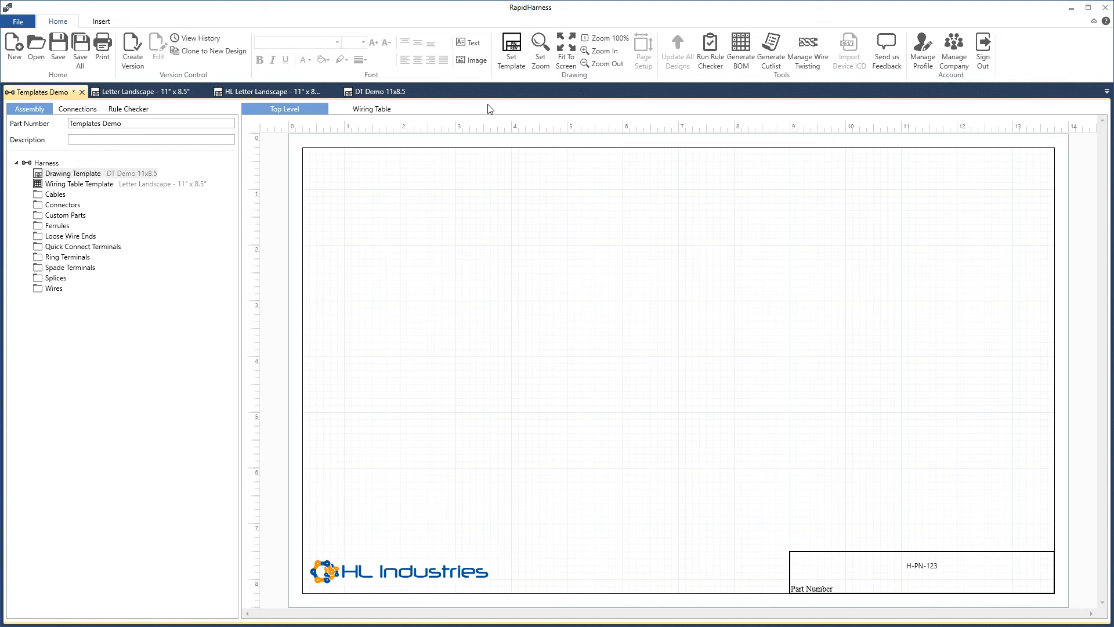
# Create a new wiring table template and name it WTT Demo 11 x 8.5
pyautogui.click(7, 43)
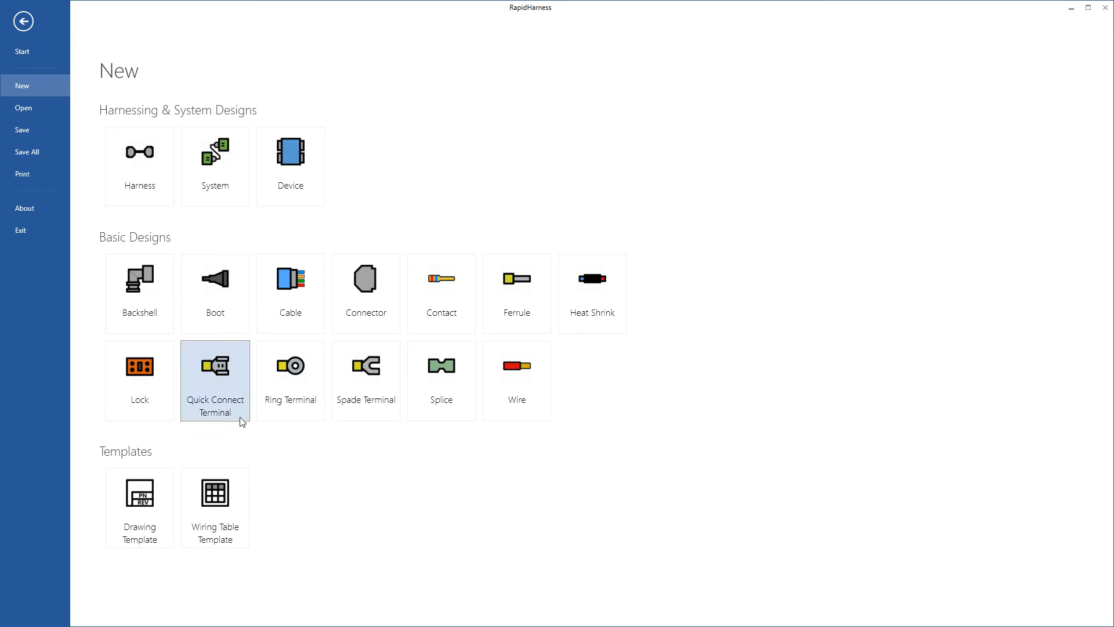
pyautogui.click(233, 492)
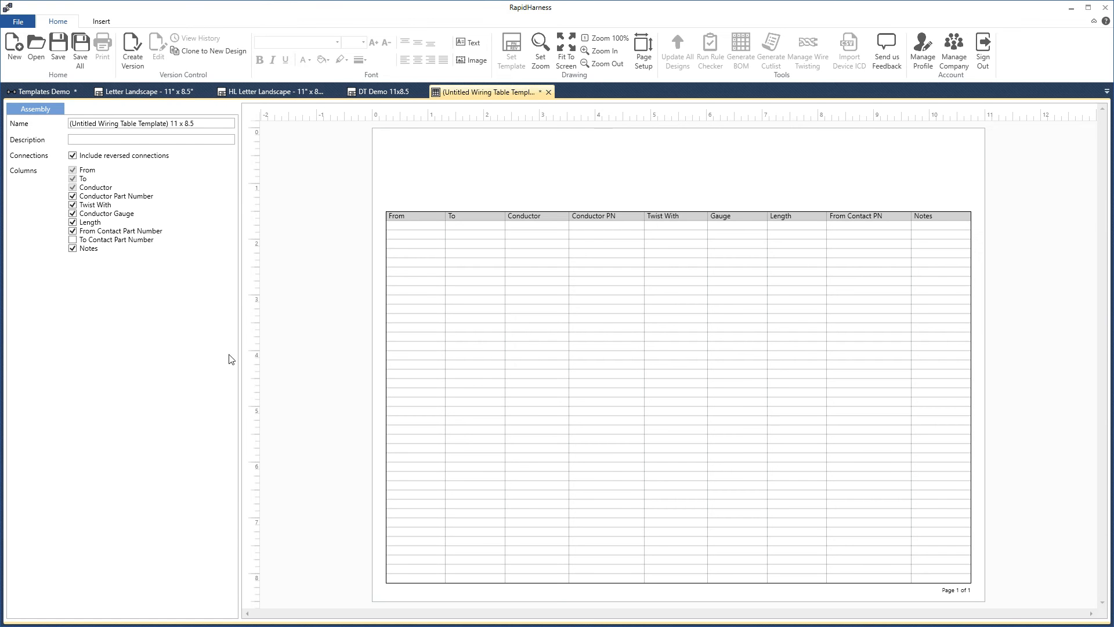
pyautogui.click(172, 125)
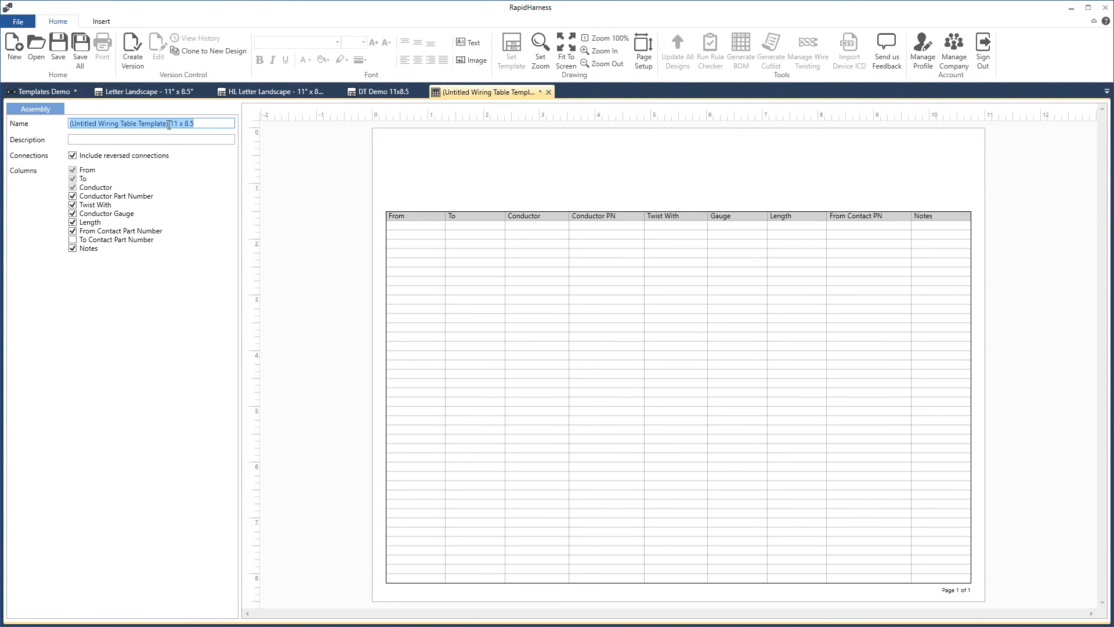
pyautogui.press('Home')
pyautogui.hotkey('ctrl', 'shift', 'Right')
pyautogui.hotkey('ctrl', 'shift', 'Right')
pyautogui.hotkey('ctrl', 'shift', 'Right')
pyautogui.hotkey('ctrl', 'shift', 'Right')
pyautogui.hotkey('ctrl', 'shift', 'Right')
pyautogui.write('WTT')
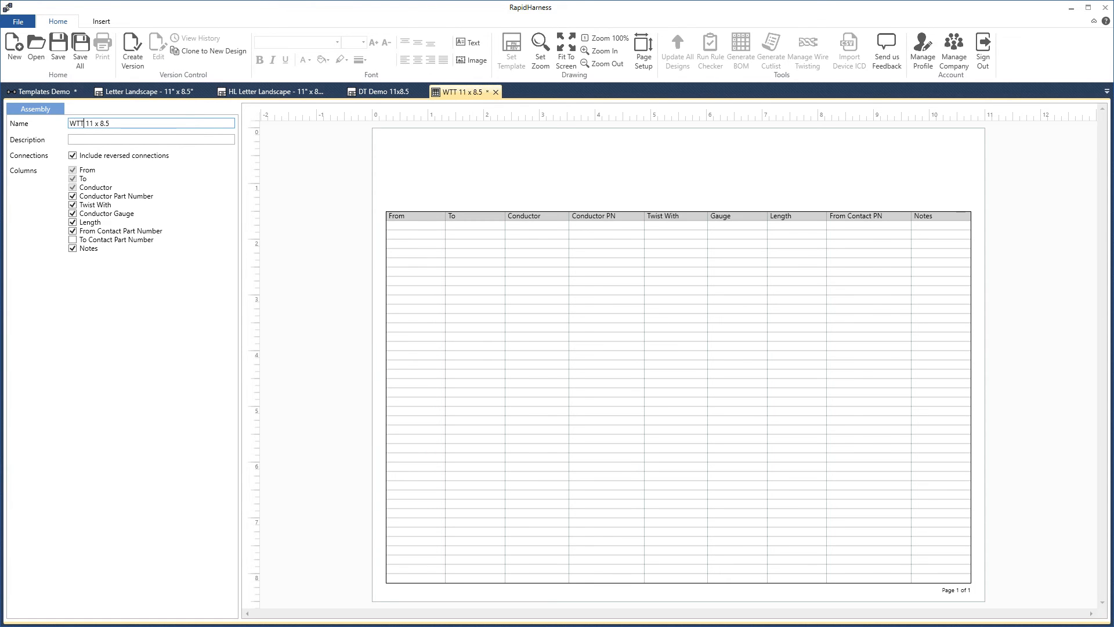
pyautogui.write(' Demo')
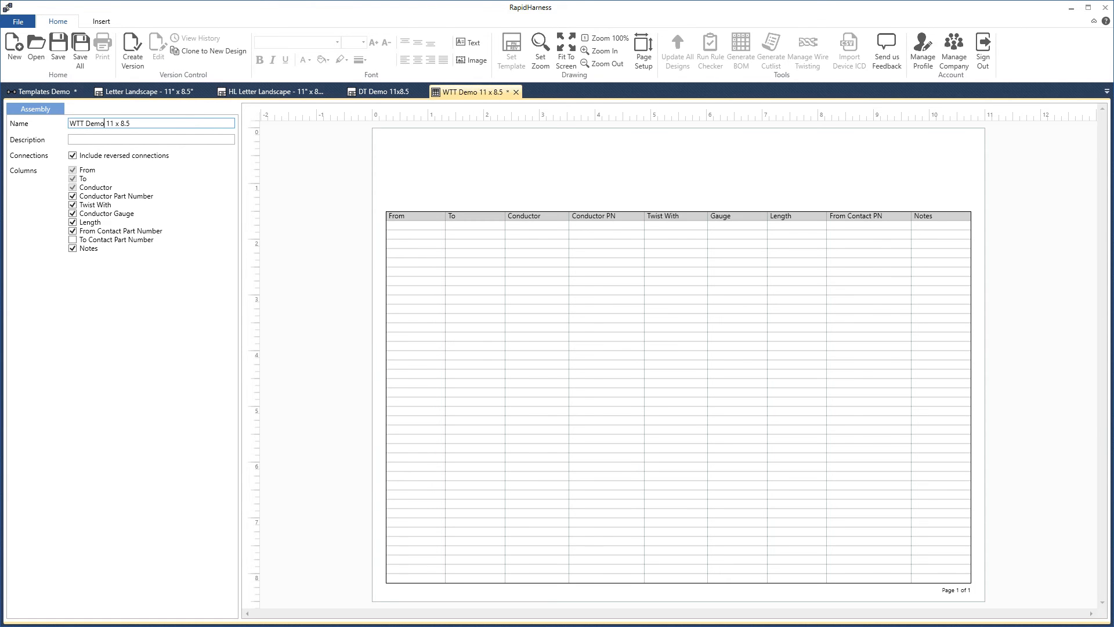
# Set the wiring table template's description to Brand New Design
pyautogui.press('Tab')
pyautogui.write('Brand New')
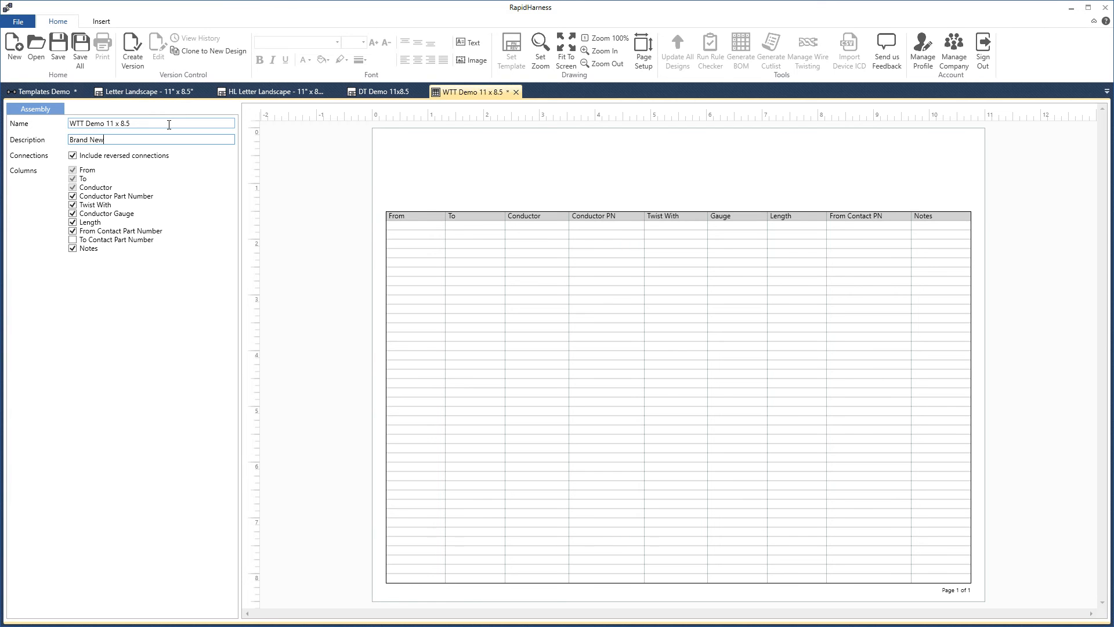
pyautogui.write(' Design')
# Set the template's top page margin to 1.00 in
pyautogui.click(642, 57)
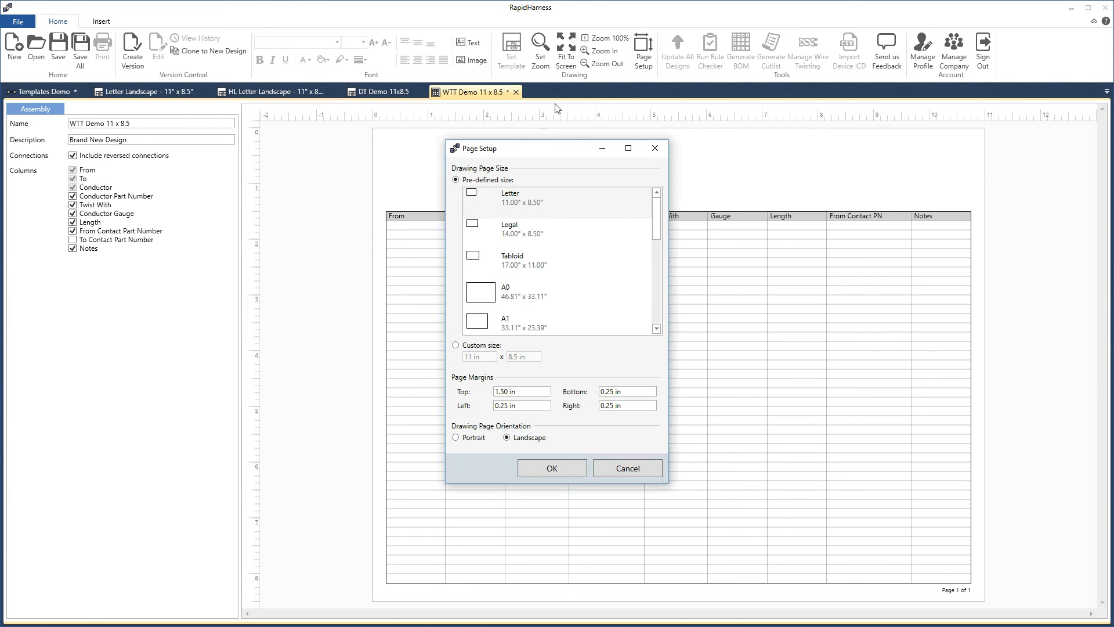
pyautogui.click(503, 392)
pyautogui.click(505, 392)
pyautogui.press('BackSpace')
pyautogui.write('0')
pyautogui.click(538, 468)
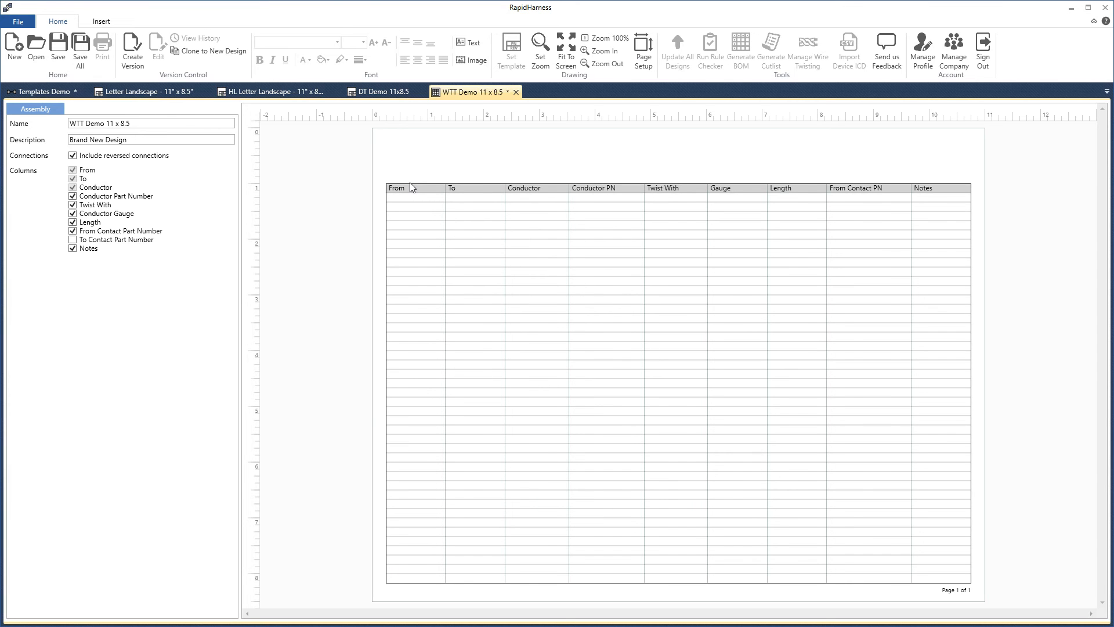
# Exclude the From Contact Part Number column from the wiring table, and switch the inclusion of reversed connections off and back on
pyautogui.click(106, 23)
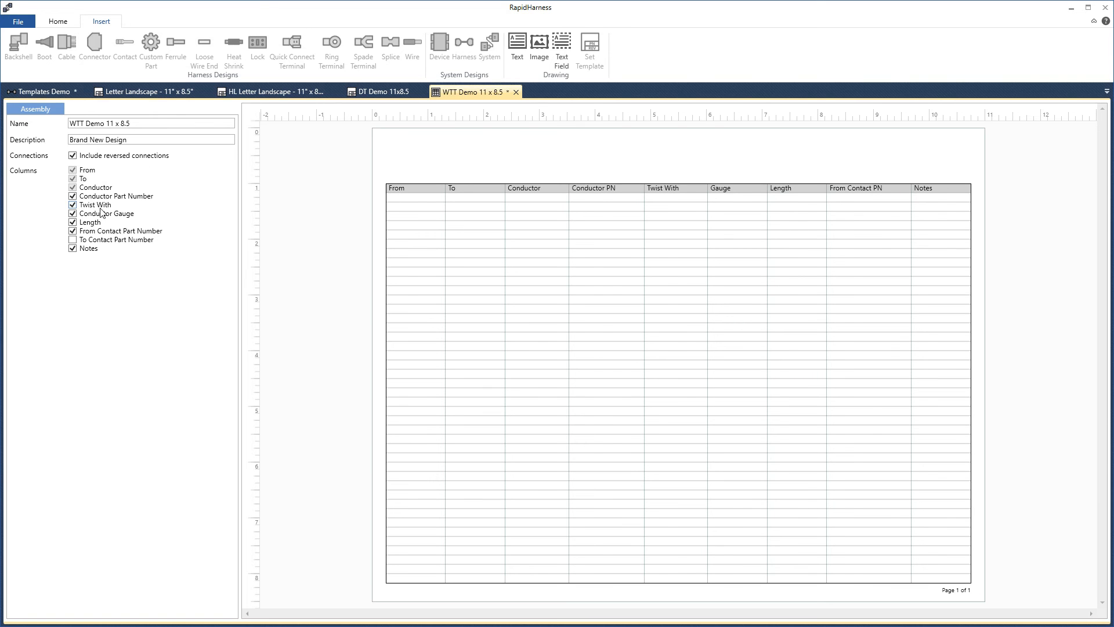
pyautogui.click(73, 232)
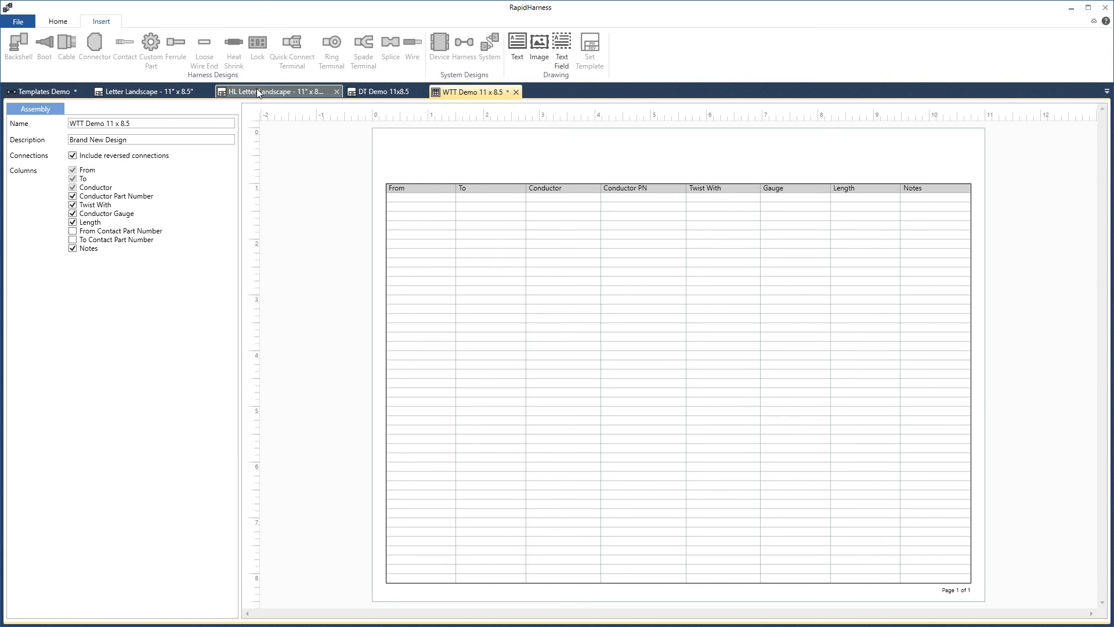
pyautogui.click(149, 161)
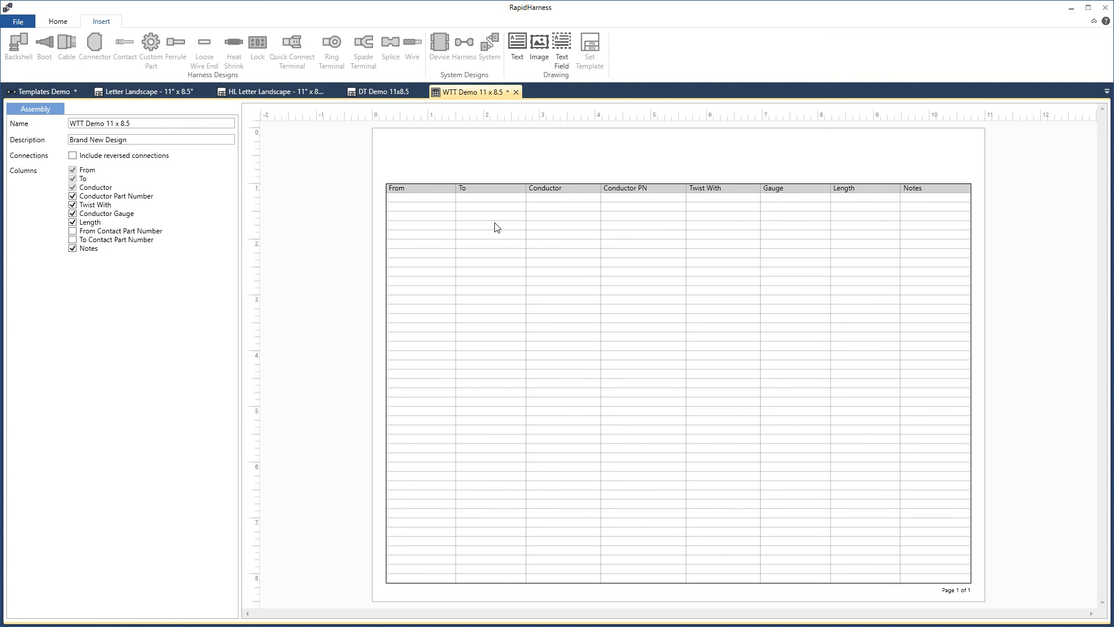
pyautogui.click(134, 157)
# Open the saved harness design DH-123, the Reversed Connections Demo
pyautogui.click(61, 23)
pyautogui.click(36, 52)
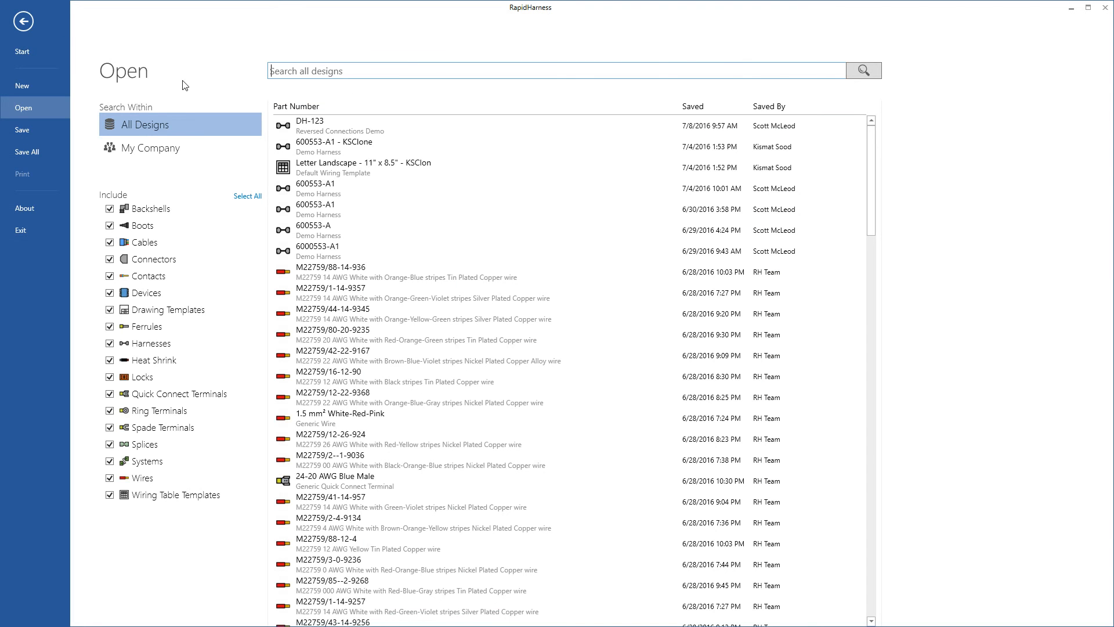
pyautogui.doubleClick(328, 132)
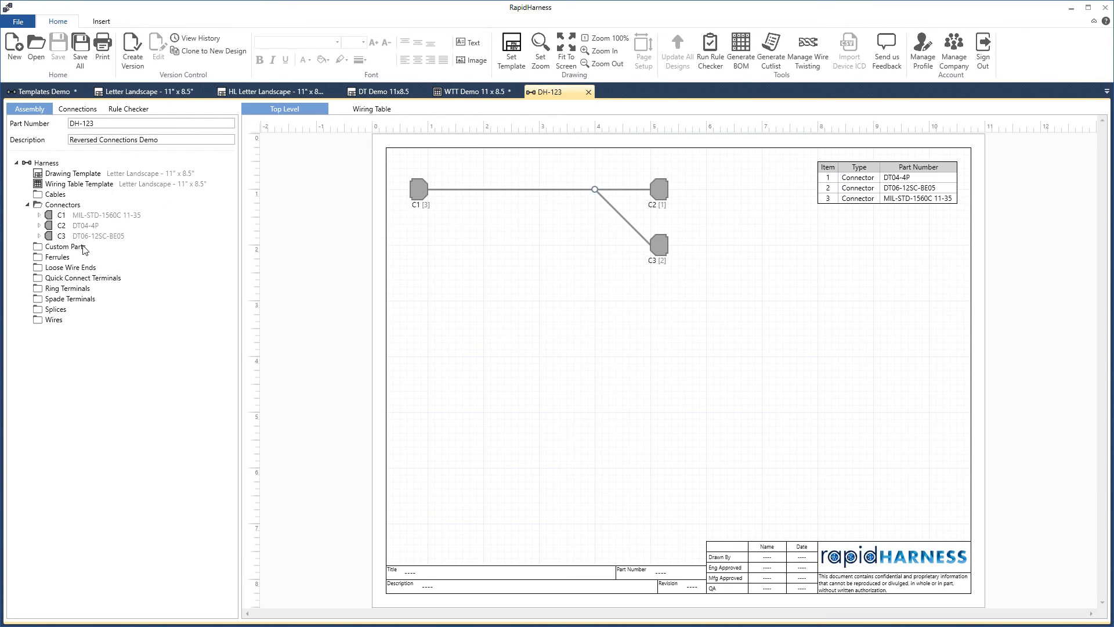
# Examine the harness's connections list and compare it with the From and To entries in its wiring table
pyautogui.click(81, 110)
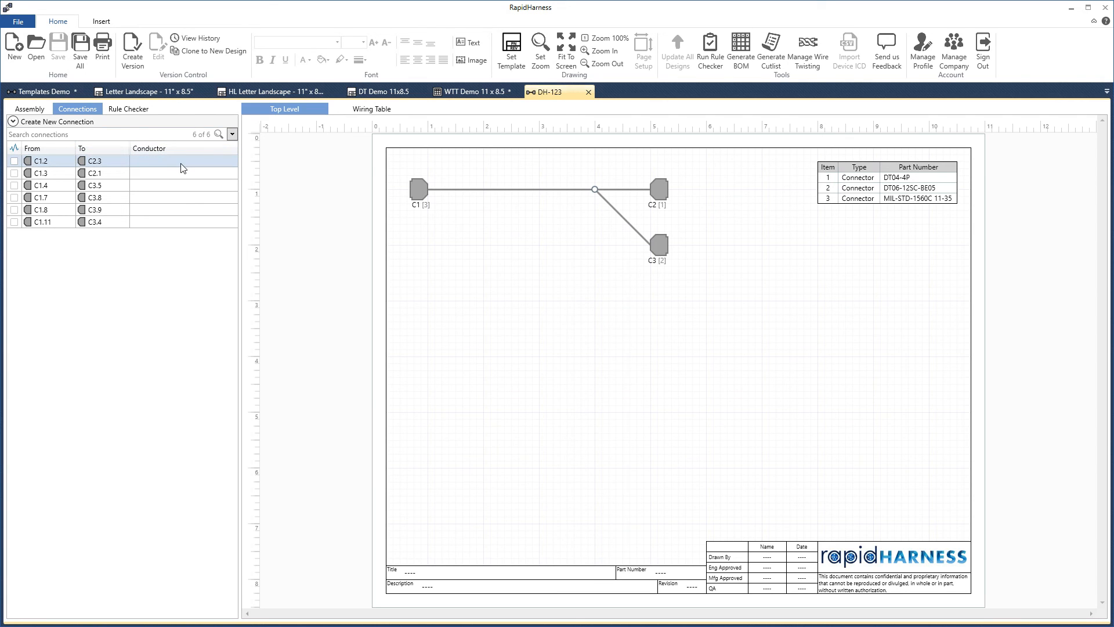
pyautogui.click(356, 111)
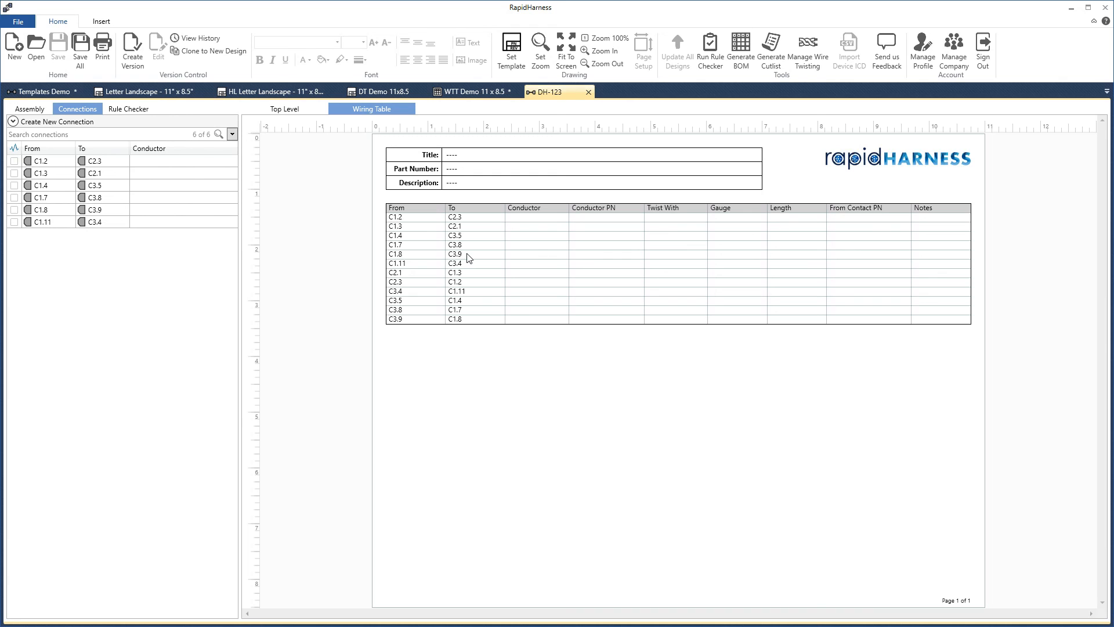
pyautogui.moveTo(382, 269); pyautogui.dragTo(481, 290)
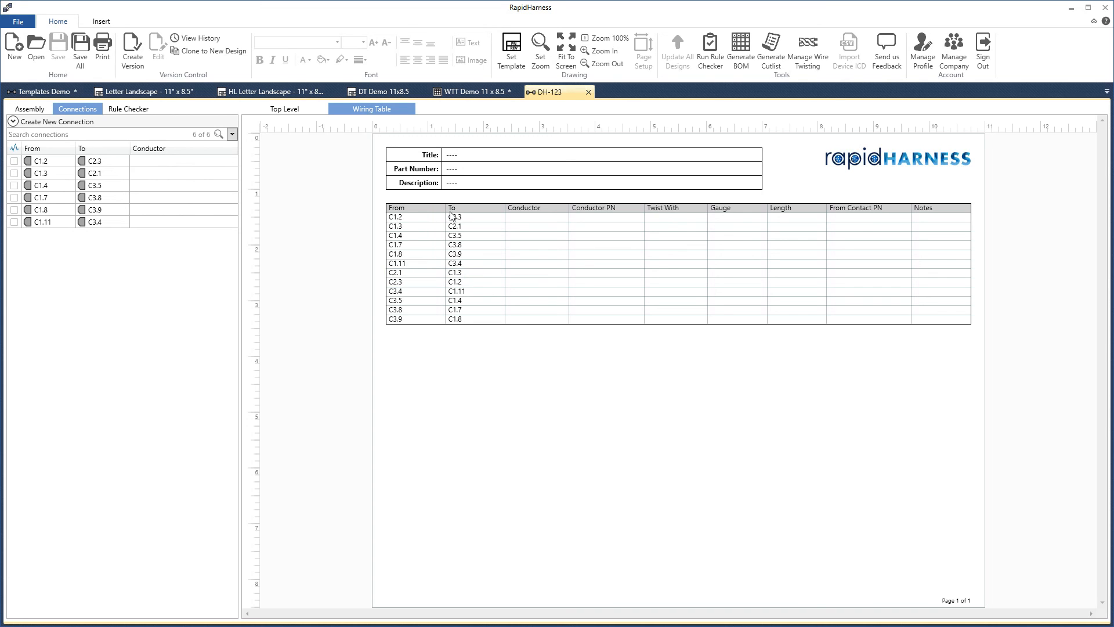